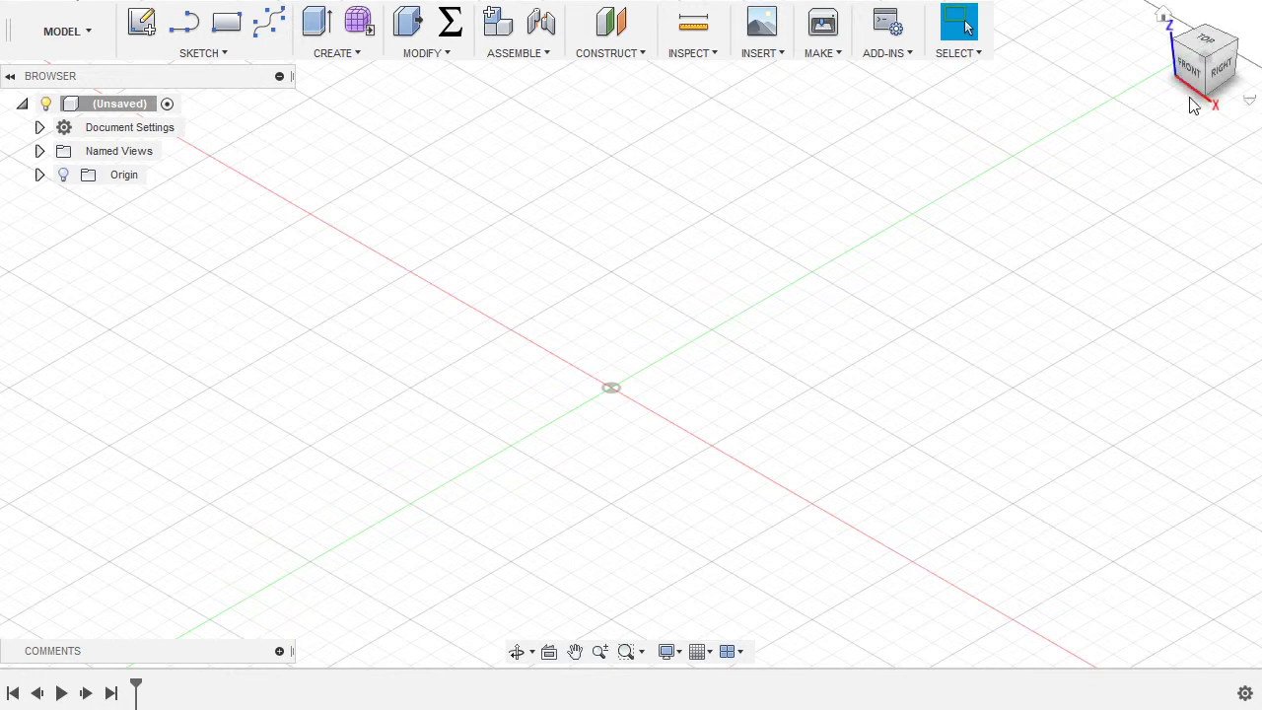
- Start a new sketch on the horizontal XY plane, seen from the top
{"action": "mouse_move", "coordinate": [1193, 54]}
{"action": "left_mouse_down"}
{"action": "mouse_move", "coordinate": [1196, 67]}
{"action": "mouse_move", "coordinate": [1188, 46]}
{"action": "mouse_move", "coordinate": [1203, 51]}
{"action": "left_mouse_up"}
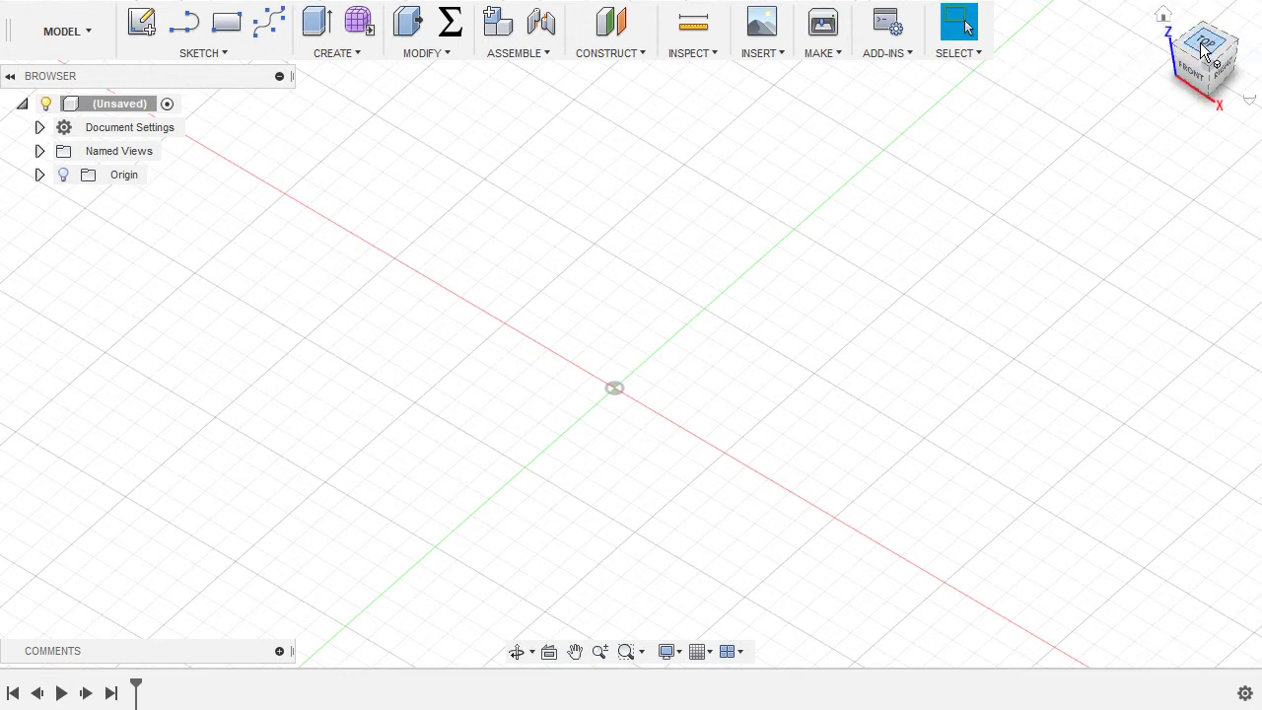
{"action": "left_click", "coordinate": [1203, 47]}
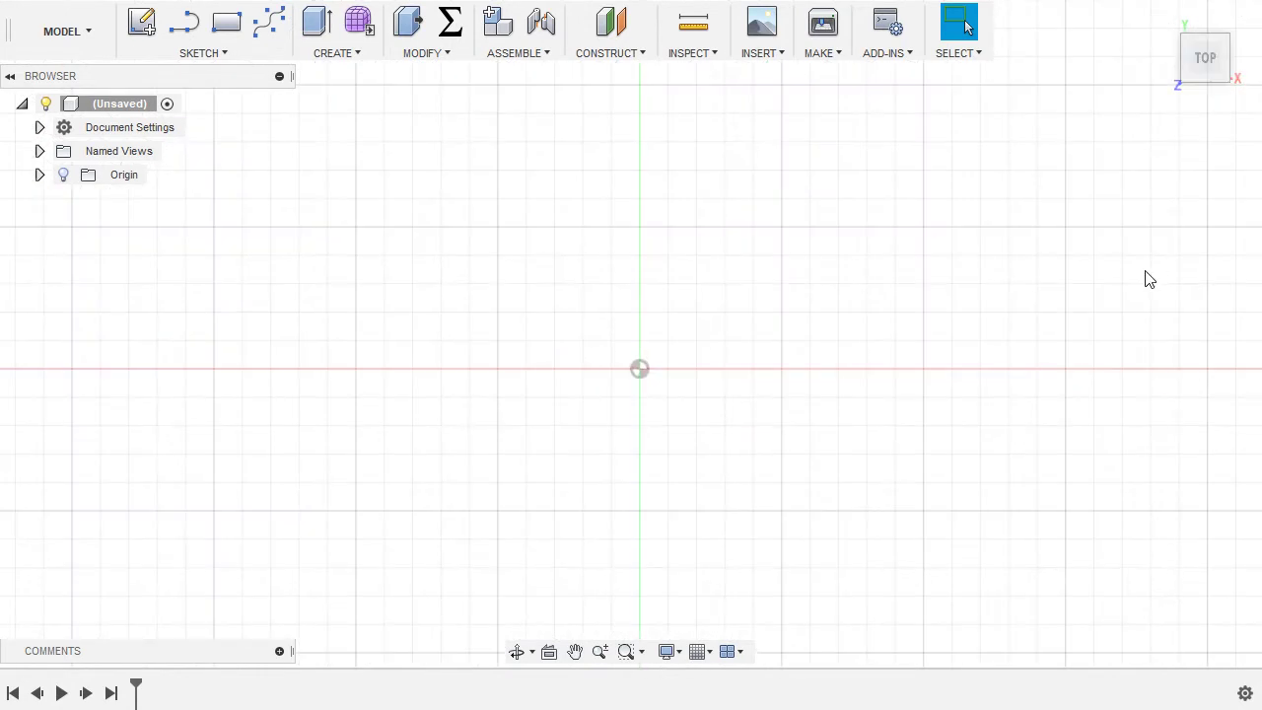
{"action": "middle_click_drag", "start_coordinate": [807, 275], "coordinate": [641, 411]}
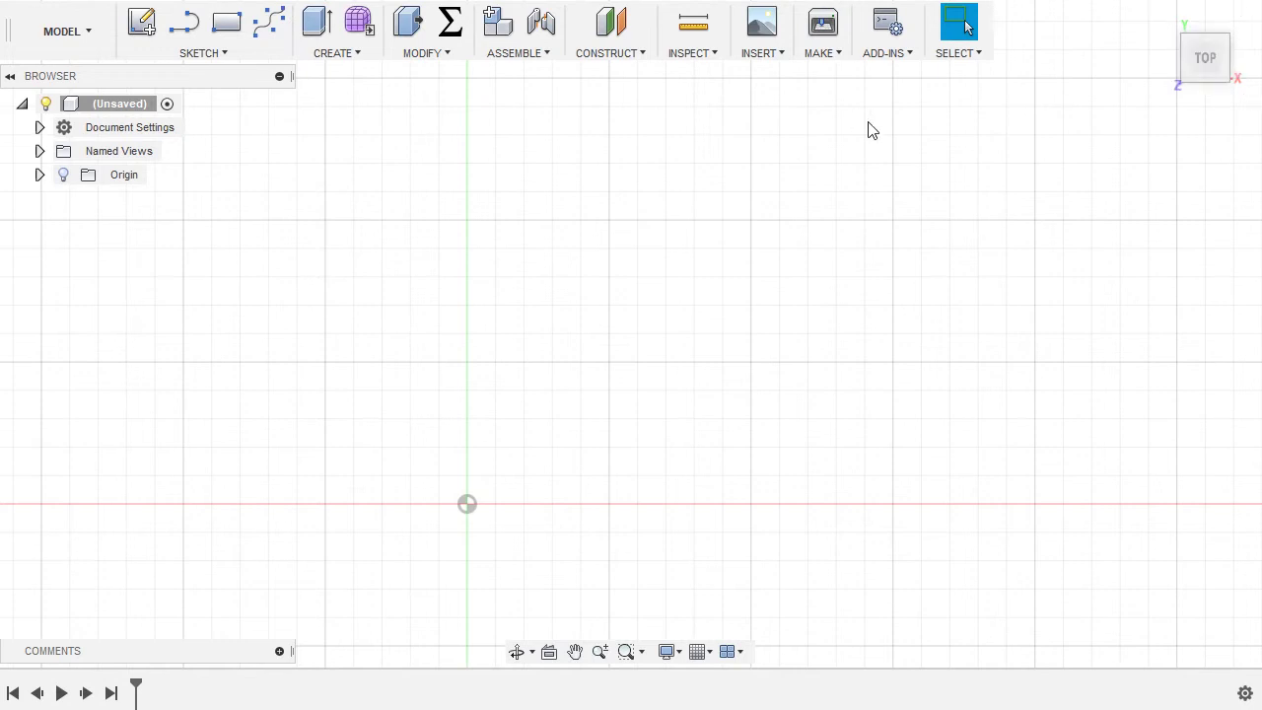
{"action": "left_click", "coordinate": [144, 38]}
{"action": "left_click", "coordinate": [488, 471]}
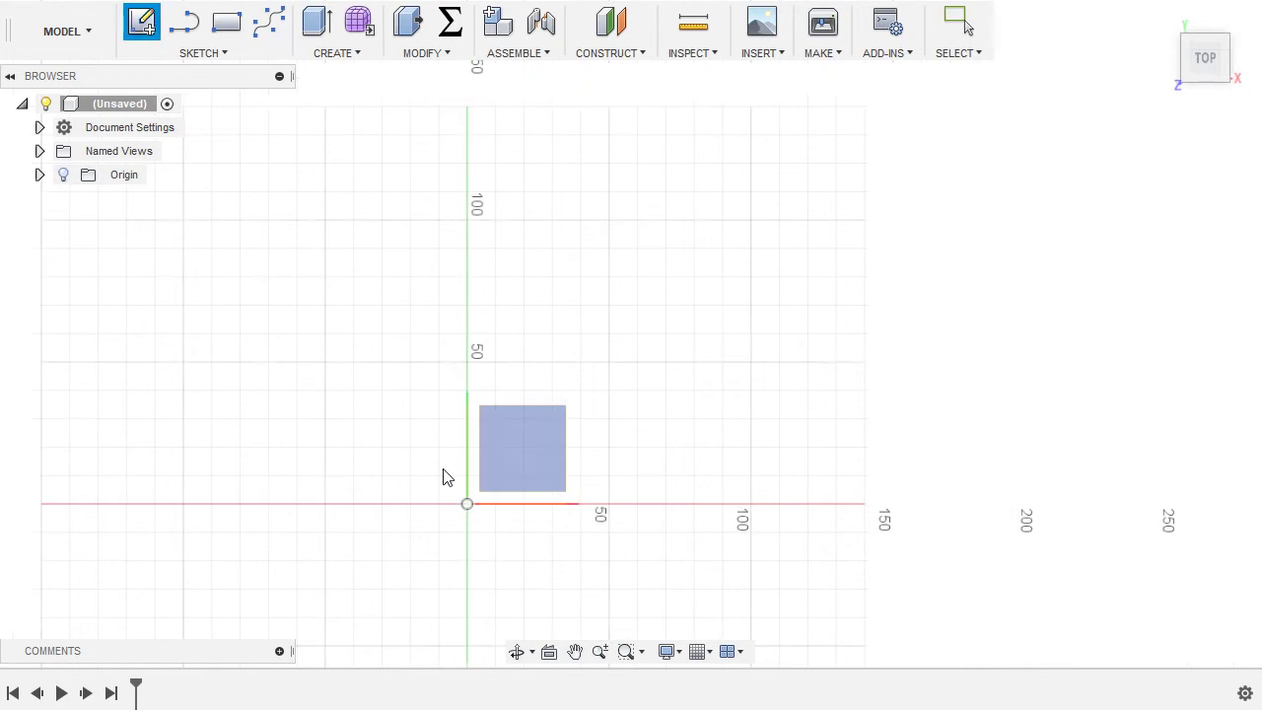
{"action": "left_click", "coordinate": [541, 451]}
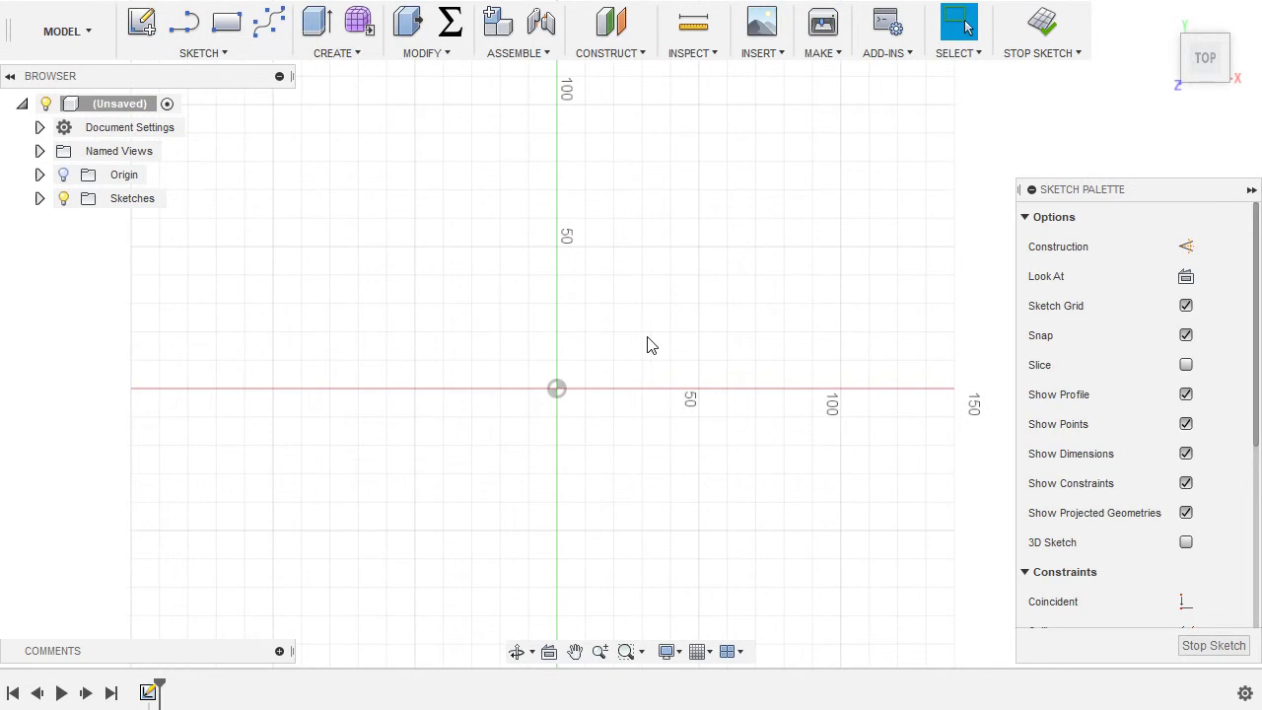
{"action": "mouse_move", "coordinate": [701, 259]}
{"action": "middle_mouse_down"}
{"action": "mouse_move", "coordinate": [642, 286]}
{"action": "mouse_move", "coordinate": [617, 325]}
{"action": "middle_mouse_up"}
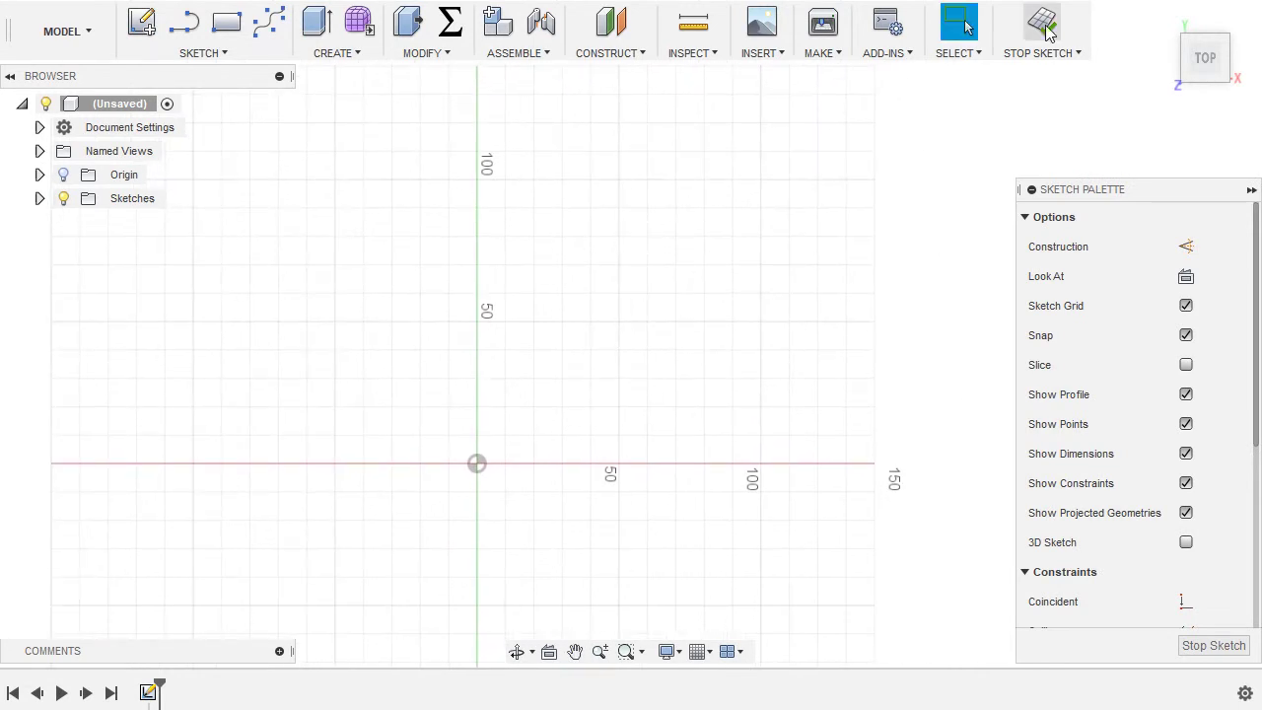
{"action": "mouse_move", "coordinate": [1080, 188]}
{"action": "left_mouse_down"}
{"action": "mouse_move", "coordinate": [1085, 168]}
{"action": "mouse_move", "coordinate": [1084, 184]}
{"action": "left_mouse_up"}
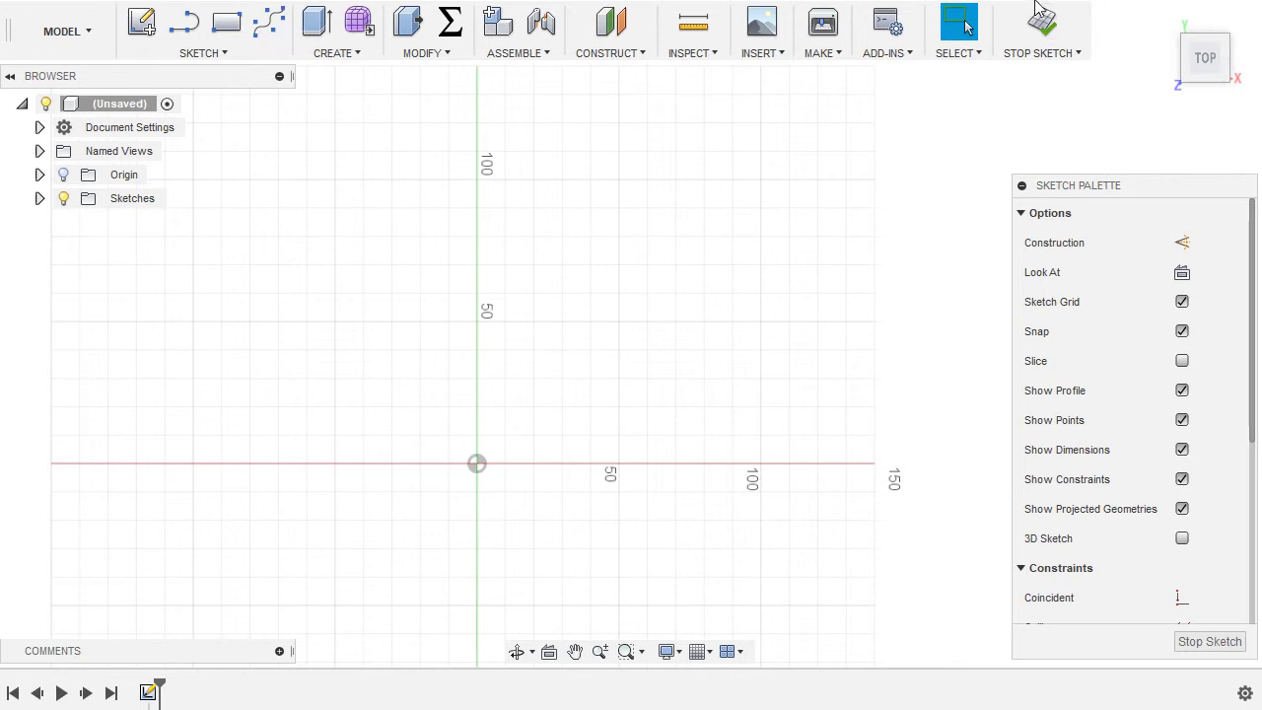
- Draw a two-point rectangle from the origin, 80 mm wide and 80 mm high, into the positive X and Y quadrant
{"action": "left_click", "coordinate": [240, 54]}
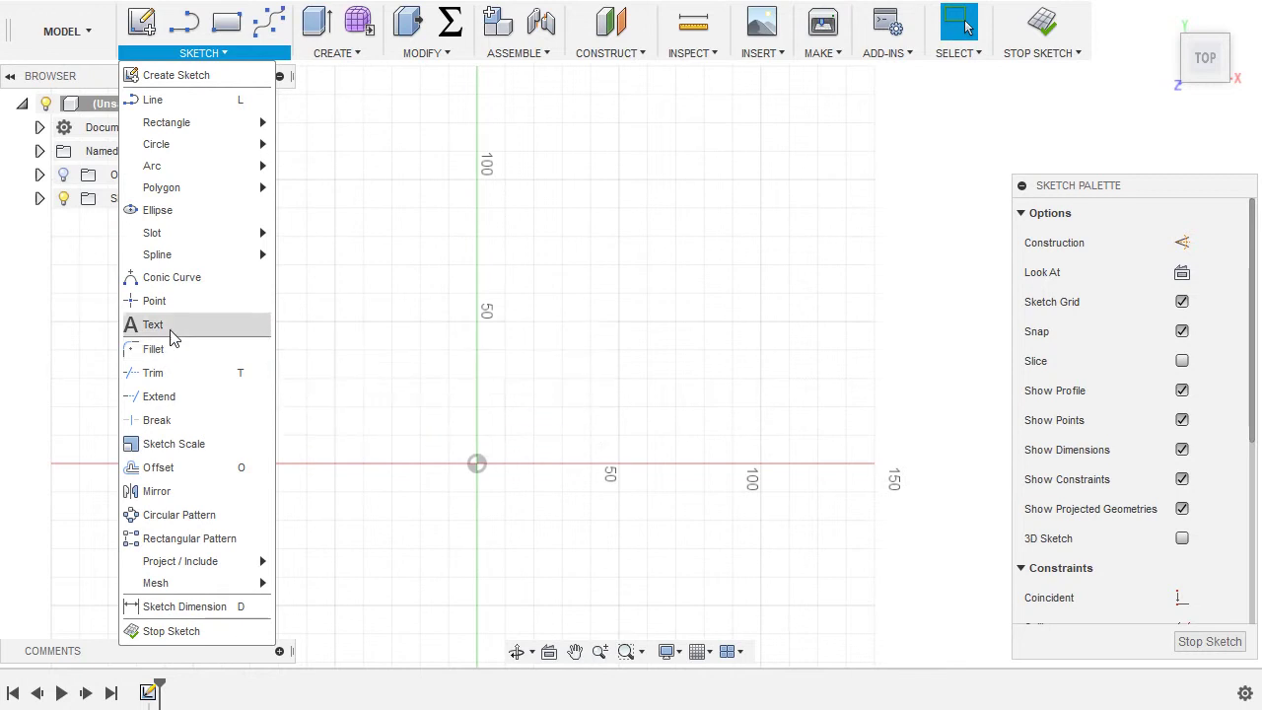
{"action": "mouse_move", "coordinate": [204, 128]}
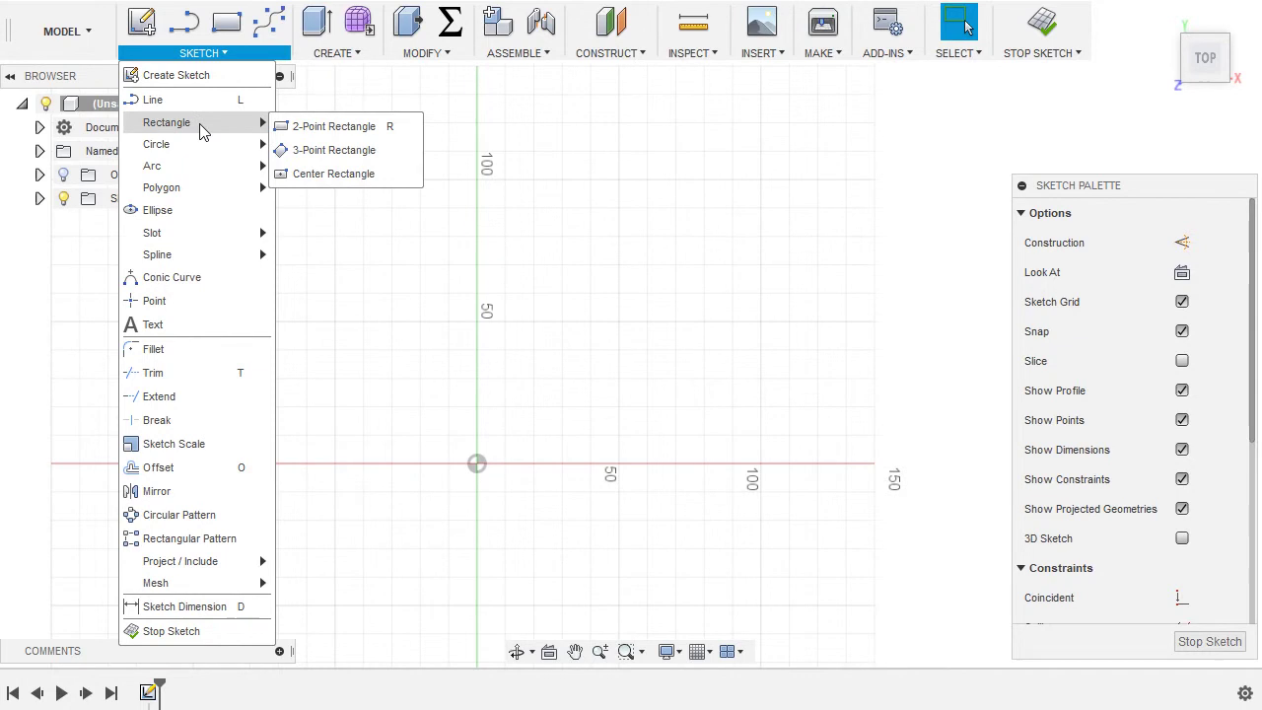
{"action": "left_click", "coordinate": [311, 127]}
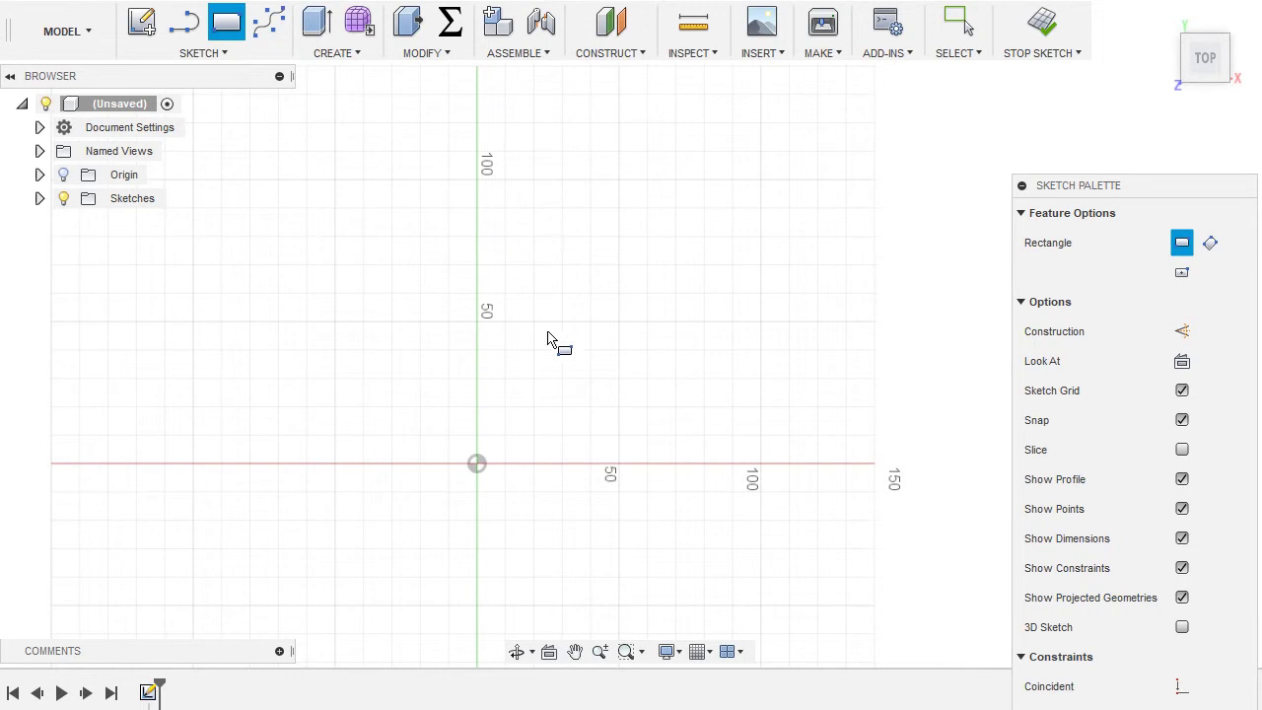
{"action": "left_click", "coordinate": [478, 463]}
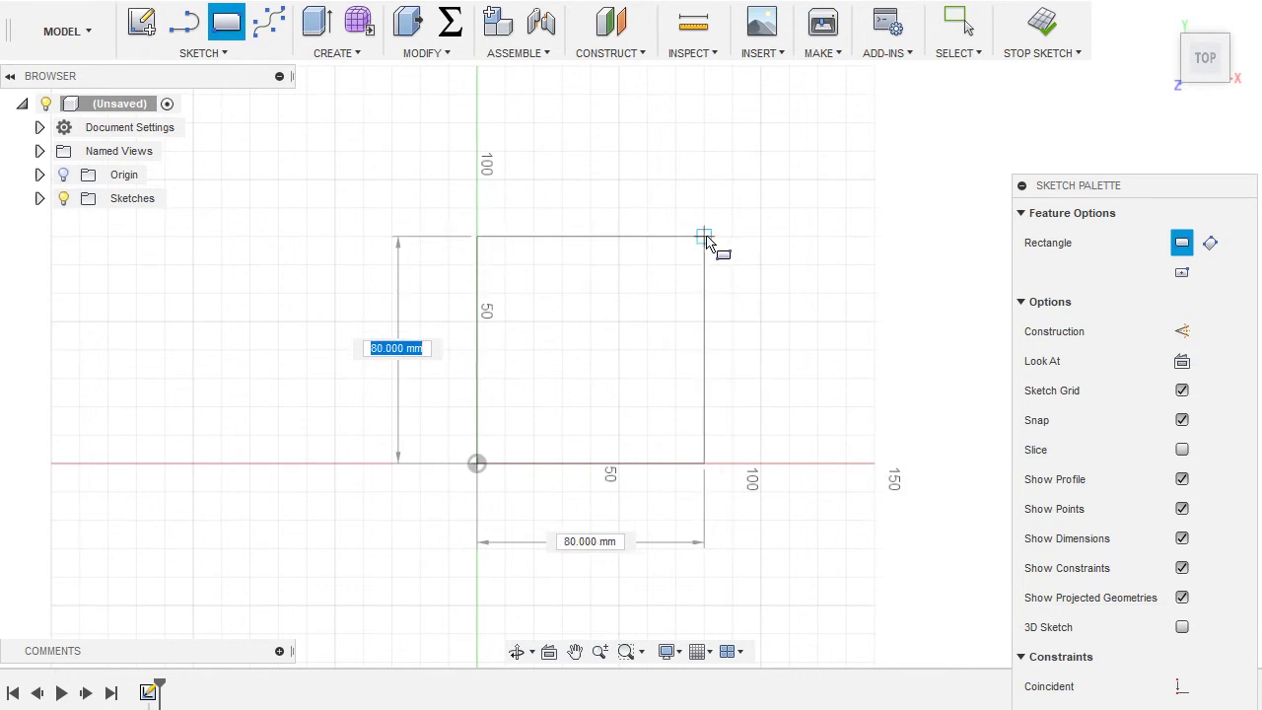
{"action": "left_click", "coordinate": [706, 239]}
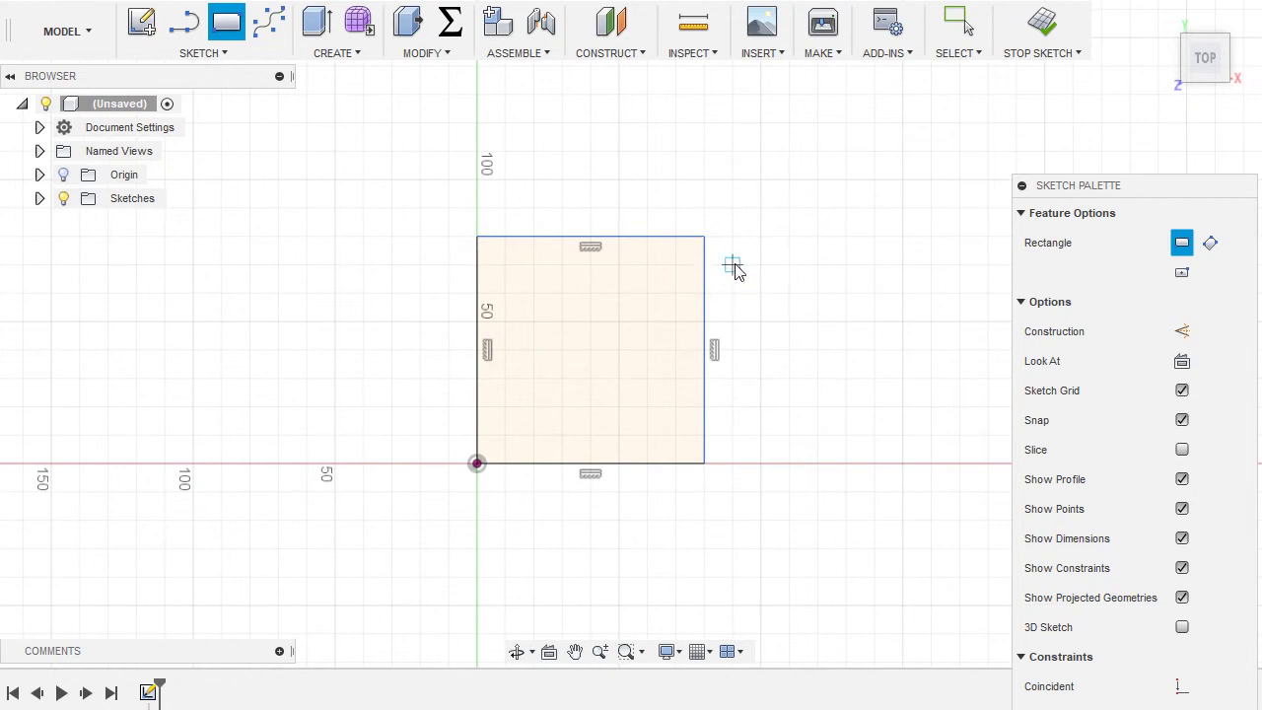
{"action": "key", "text": "Escape"}
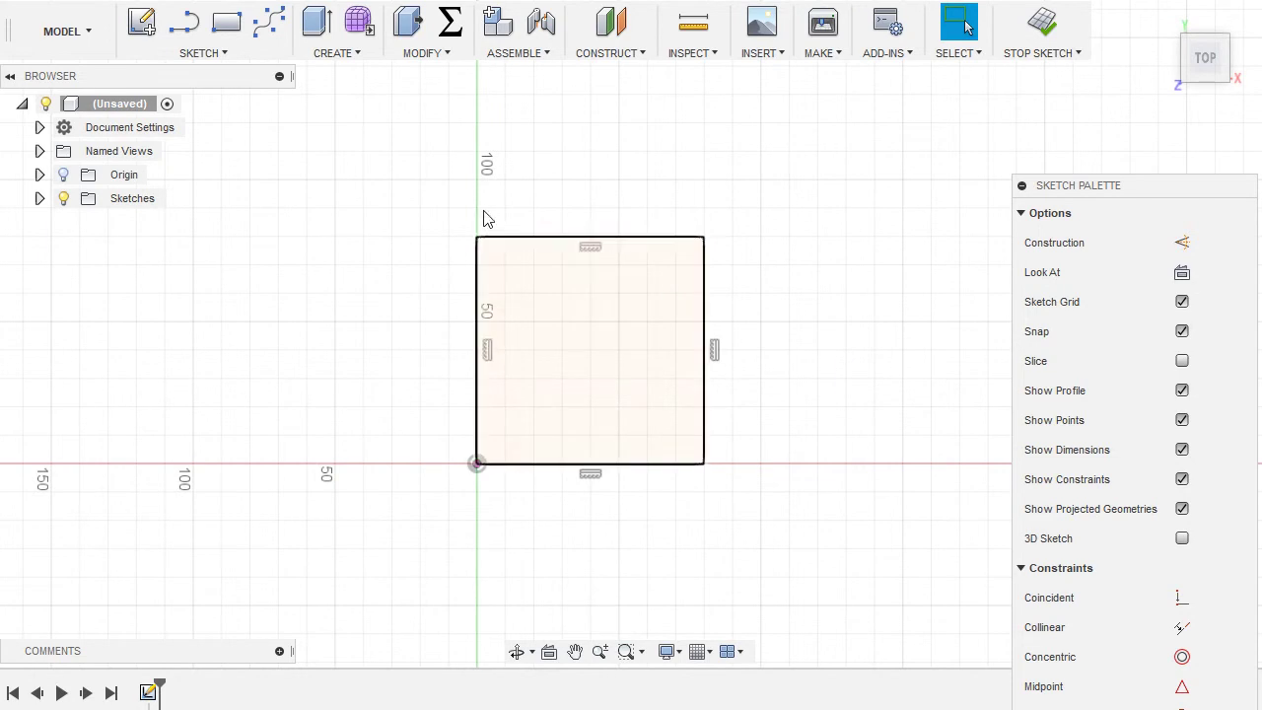
- Resize the rectangle freehand by moving its free vertical edge and its upper edge, ending at about 57 mm wide
{"action": "left_click", "coordinate": [200, 28]}
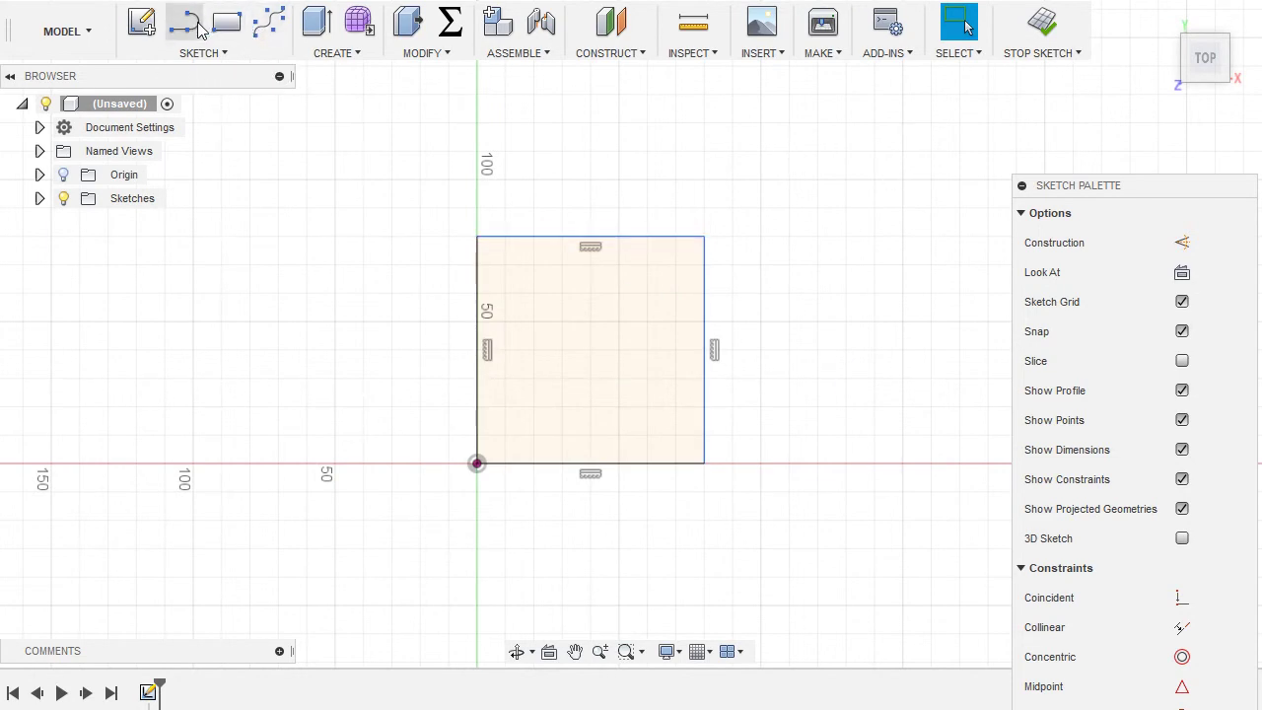
{"action": "key", "text": "Escape"}
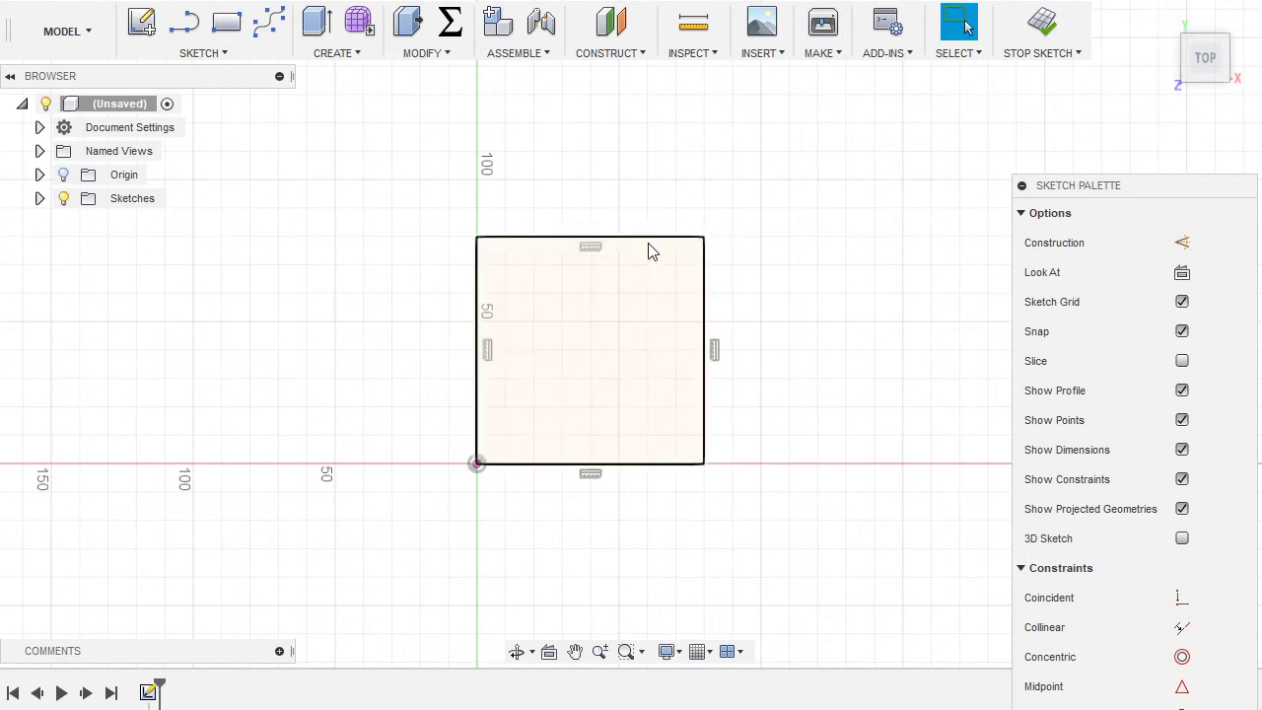
{"action": "left_click_drag", "start_coordinate": [645, 245], "coordinate": [622, 258]}
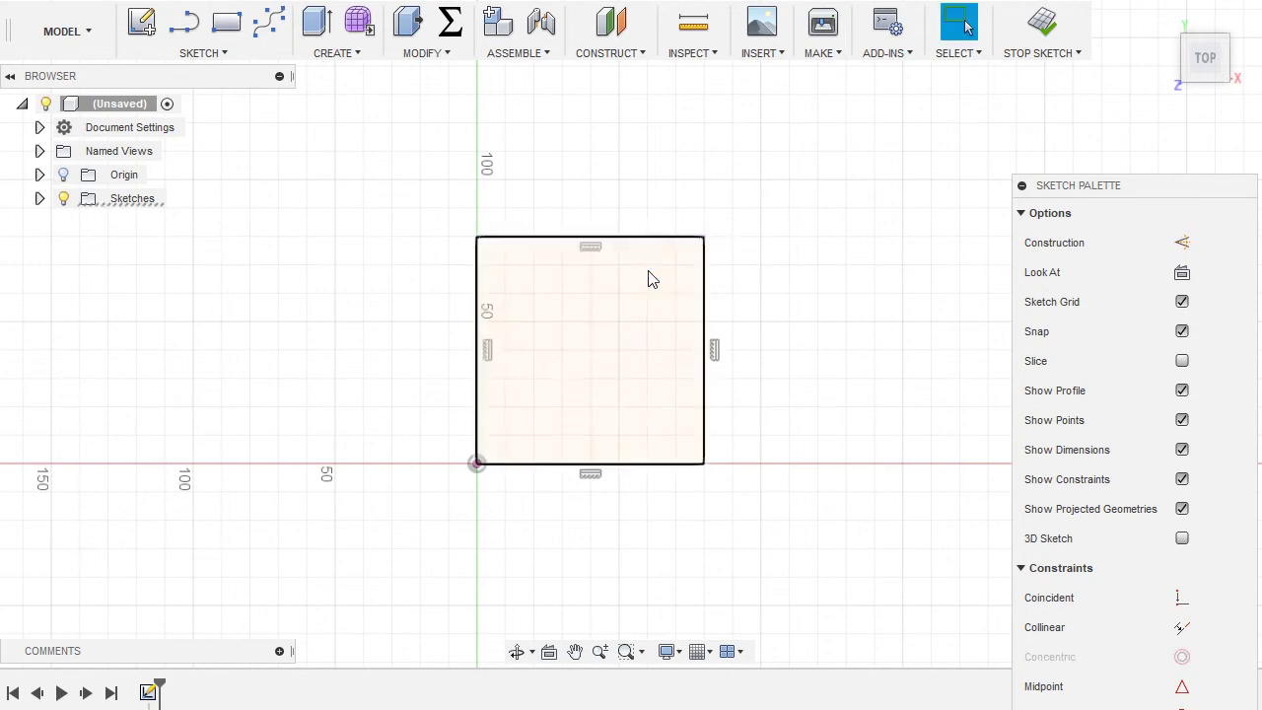
{"action": "mouse_move", "coordinate": [706, 309]}
{"action": "left_mouse_down"}
{"action": "mouse_move", "coordinate": [579, 314]}
{"action": "mouse_move", "coordinate": [719, 316]}
{"action": "left_mouse_up"}
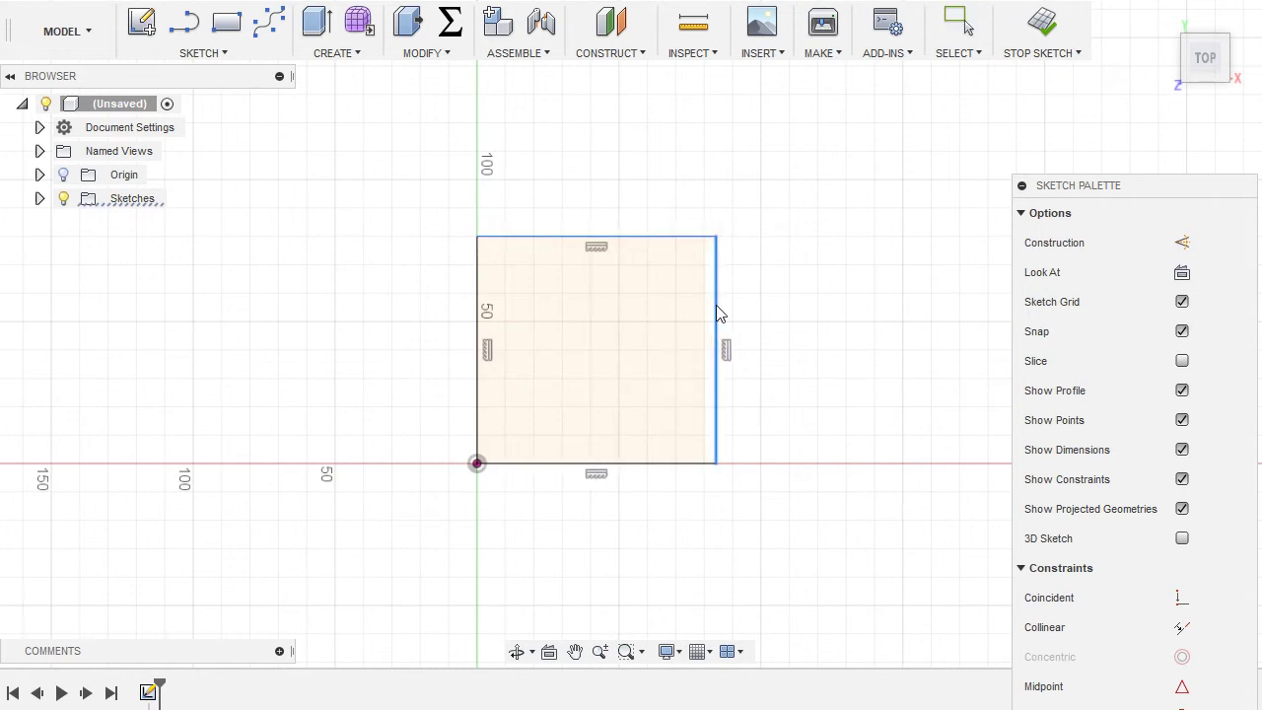
{"action": "mouse_move", "coordinate": [662, 245]}
{"action": "left_mouse_down"}
{"action": "mouse_move", "coordinate": [656, 315]}
{"action": "mouse_move", "coordinate": [718, 248]}
{"action": "mouse_move", "coordinate": [725, 208]}
{"action": "mouse_move", "coordinate": [693, 205]}
{"action": "mouse_move", "coordinate": [705, 238]}
{"action": "mouse_move", "coordinate": [761, 183]}
{"action": "mouse_move", "coordinate": [724, 286]}
{"action": "mouse_move", "coordinate": [670, 174]}
{"action": "mouse_move", "coordinate": [758, 273]}
{"action": "mouse_move", "coordinate": [707, 276]}
{"action": "mouse_move", "coordinate": [718, 256]}
{"action": "mouse_move", "coordinate": [690, 301]}
{"action": "mouse_move", "coordinate": [712, 349]}
{"action": "mouse_move", "coordinate": [639, 360]}
{"action": "mouse_move", "coordinate": [638, 278]}
{"action": "left_mouse_up"}
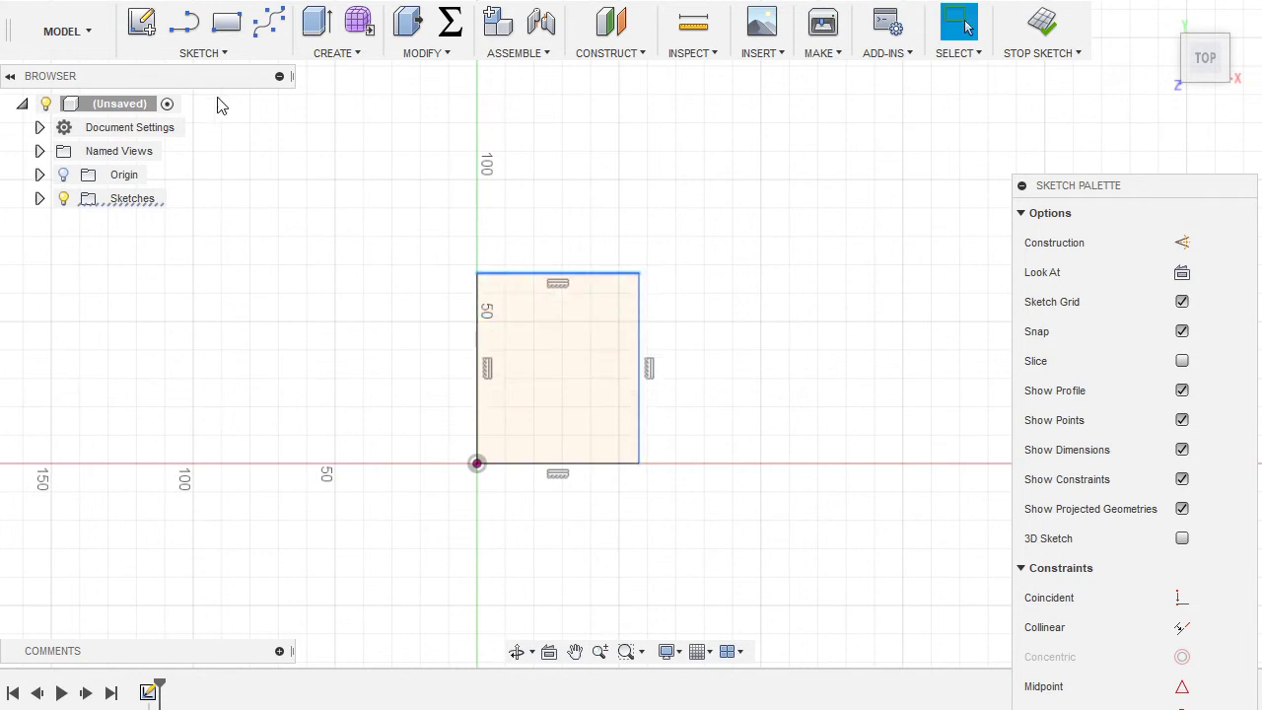
{"action": "left_click", "coordinate": [217, 53]}
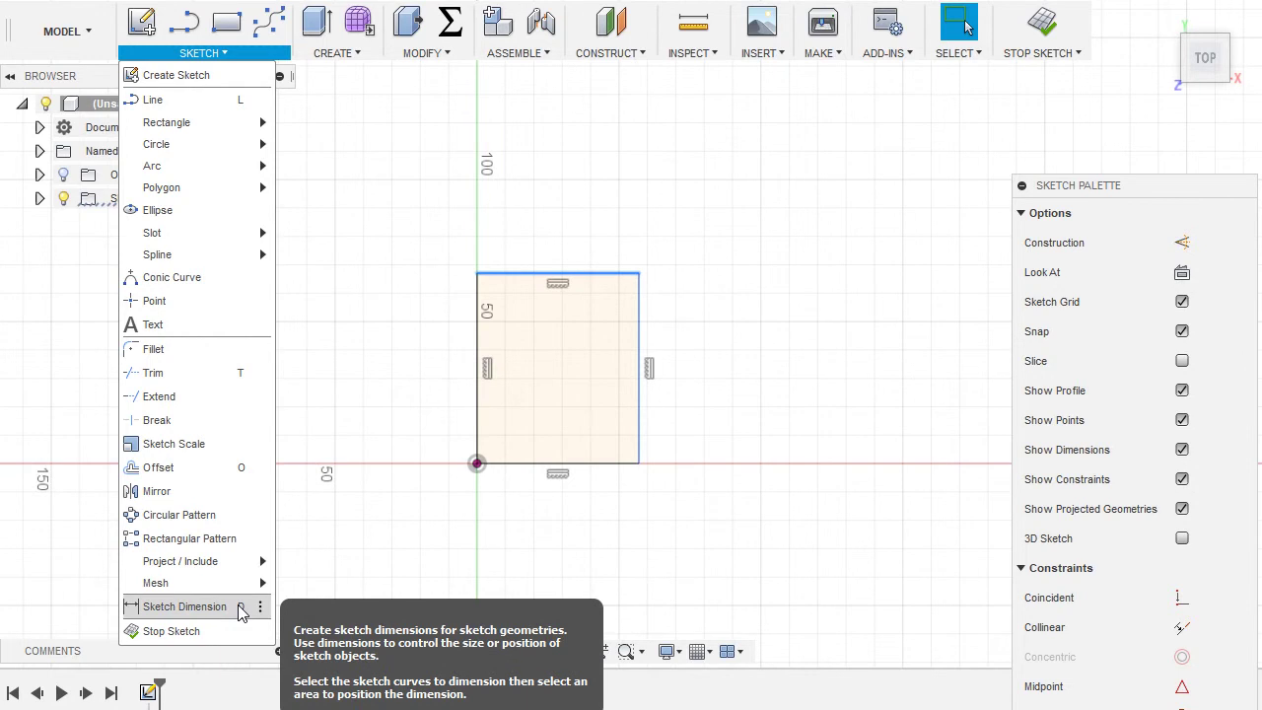
{"action": "left_click", "coordinate": [238, 609]}
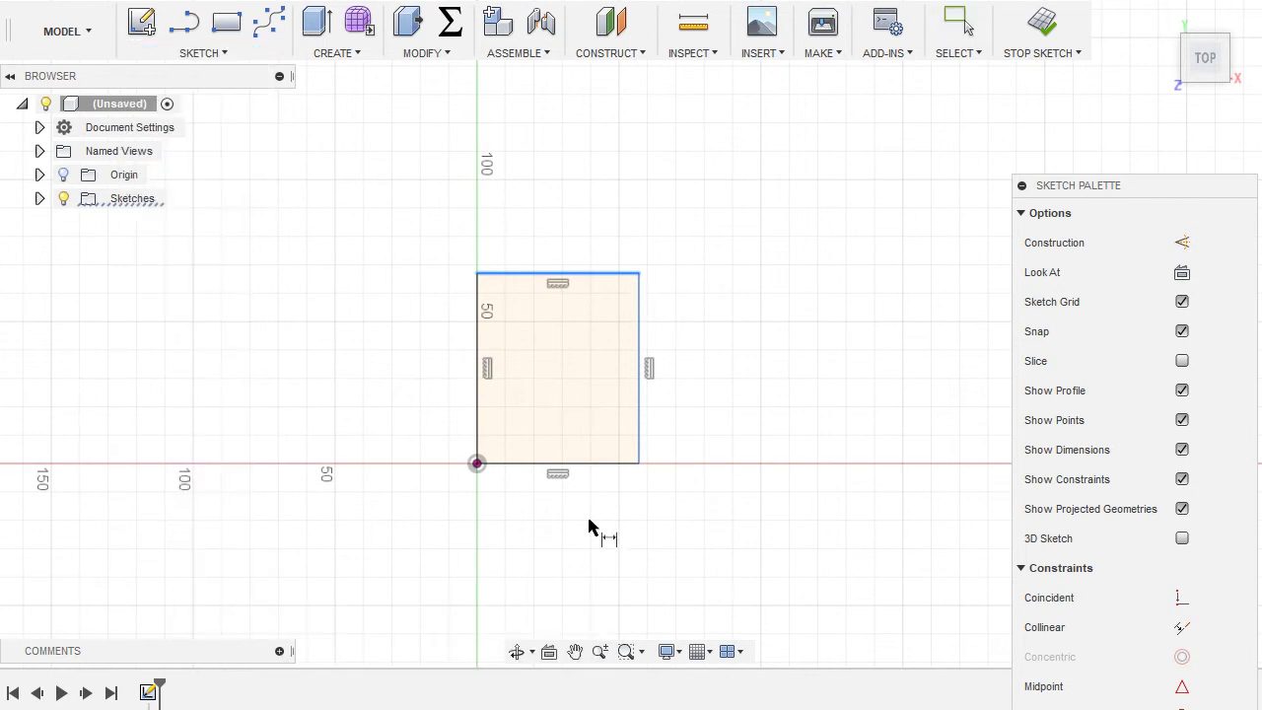
{"action": "key", "text": "Escape"}
{"action": "key", "text": "Escape"}
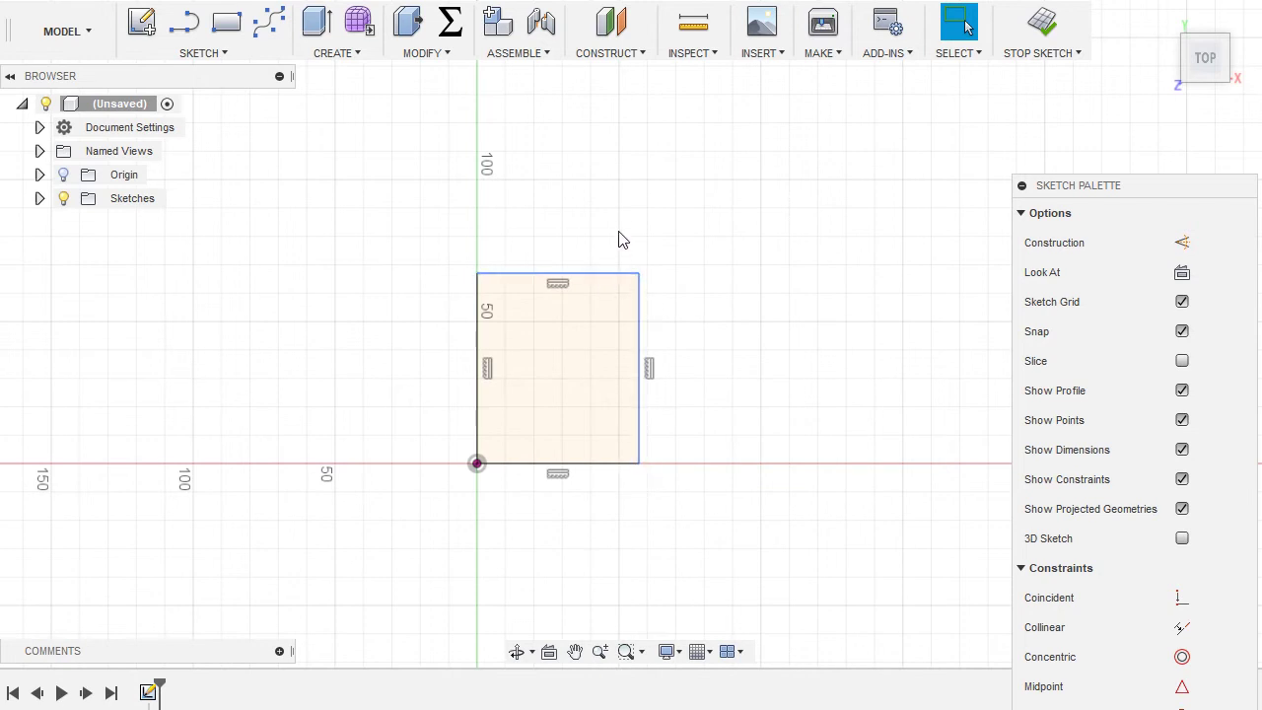
- Add a sketch dimension above the rectangle's upper edge and set its width to 50 mm
{"action": "key", "text": "d"}
{"action": "left_click", "coordinate": [598, 281]}
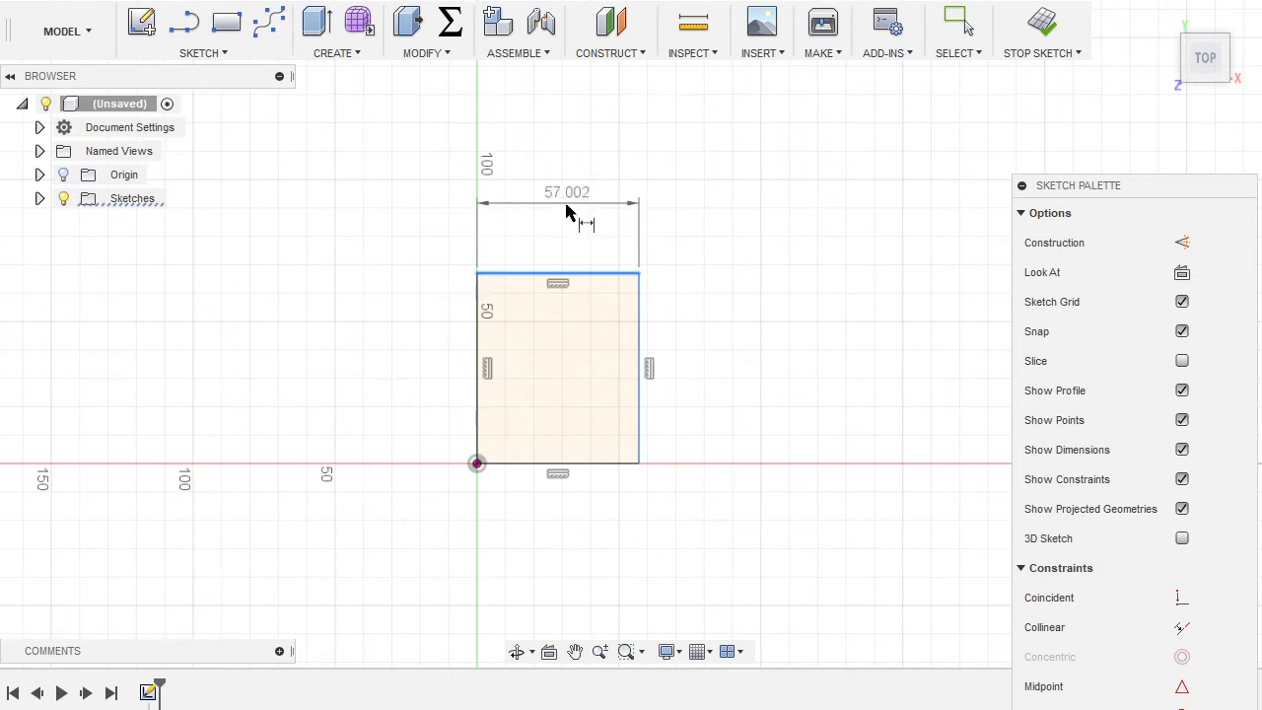
{"action": "left_click", "coordinate": [567, 222]}
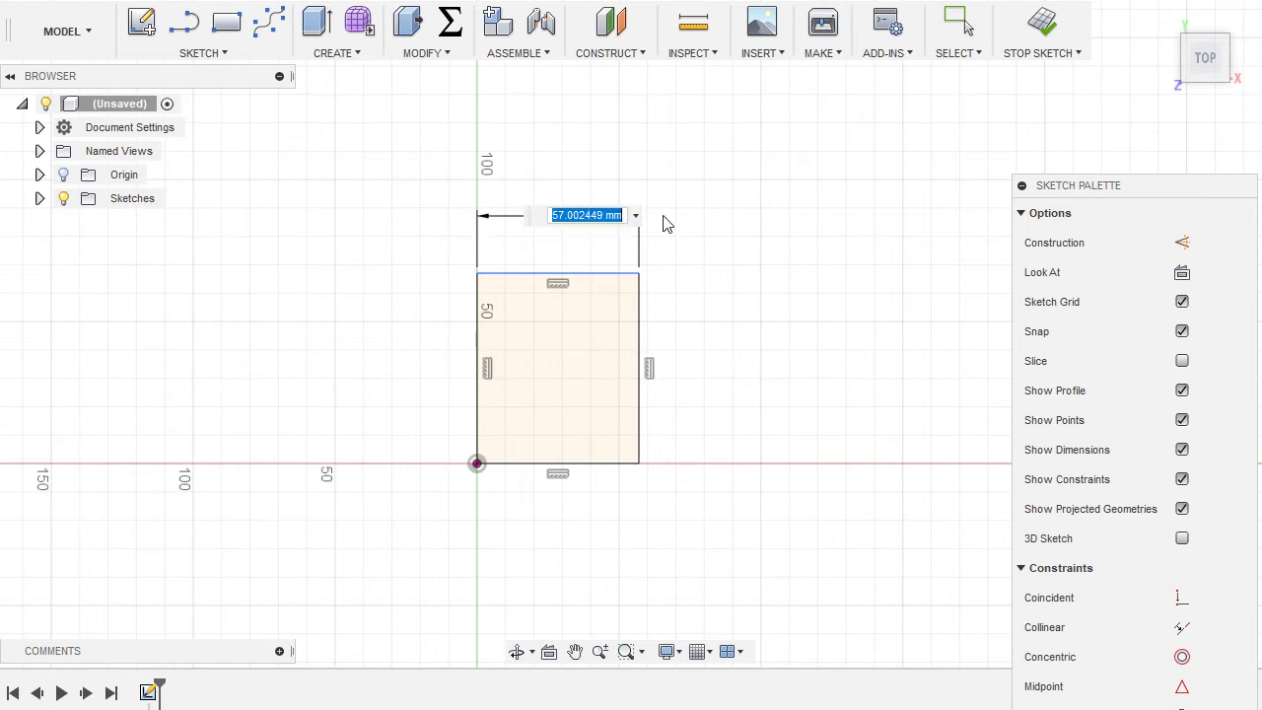
{"action": "type", "text": "50"}
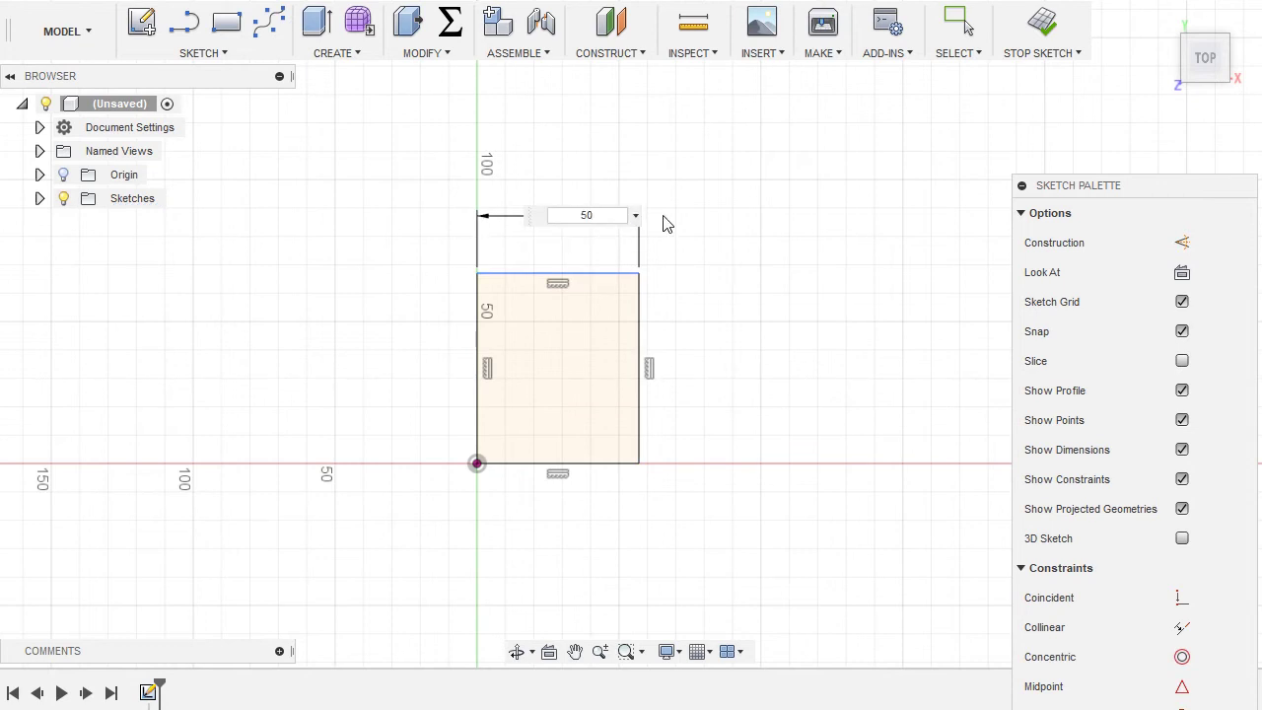
{"action": "key", "text": "Return"}
{"action": "key", "text": "Escape"}
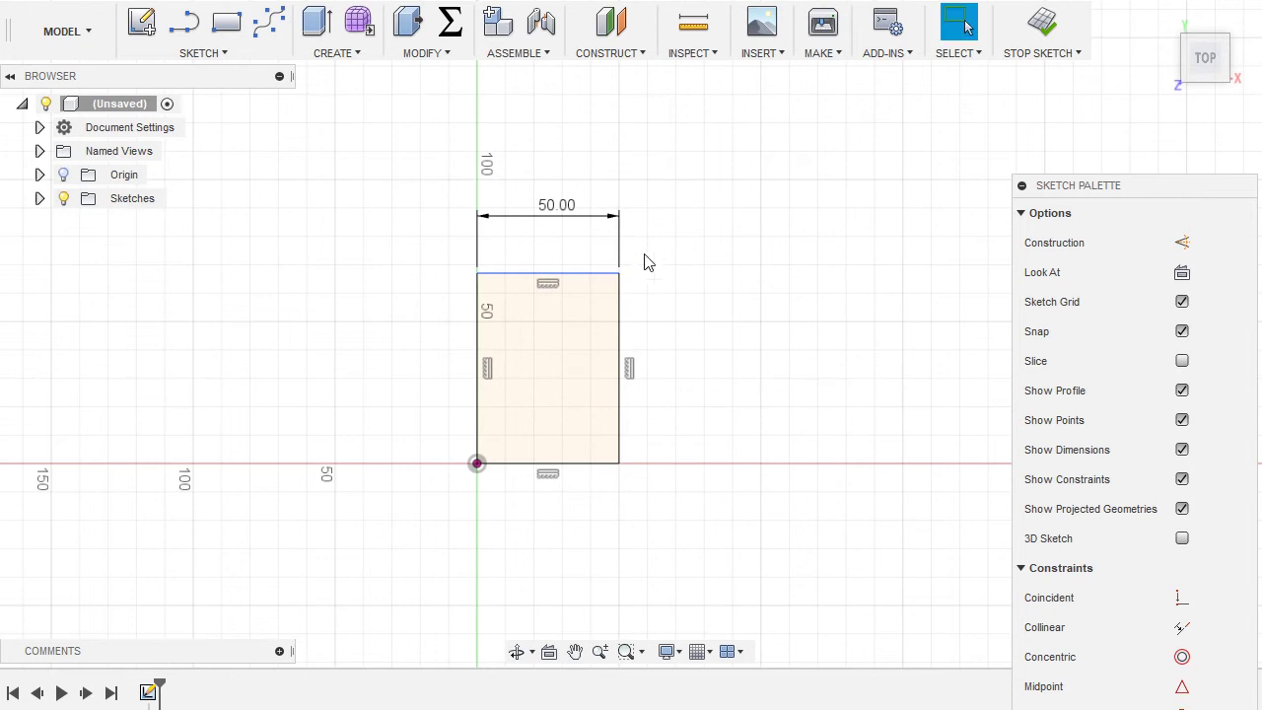
- Lower the rectangle's upper edge freehand to about 53 mm, and dimension the rectangle's height at 60 mm
{"action": "left_click_drag", "start_coordinate": [577, 281], "coordinate": [634, 346]}
{"action": "left_click_drag", "start_coordinate": [555, 273], "coordinate": [569, 246]}
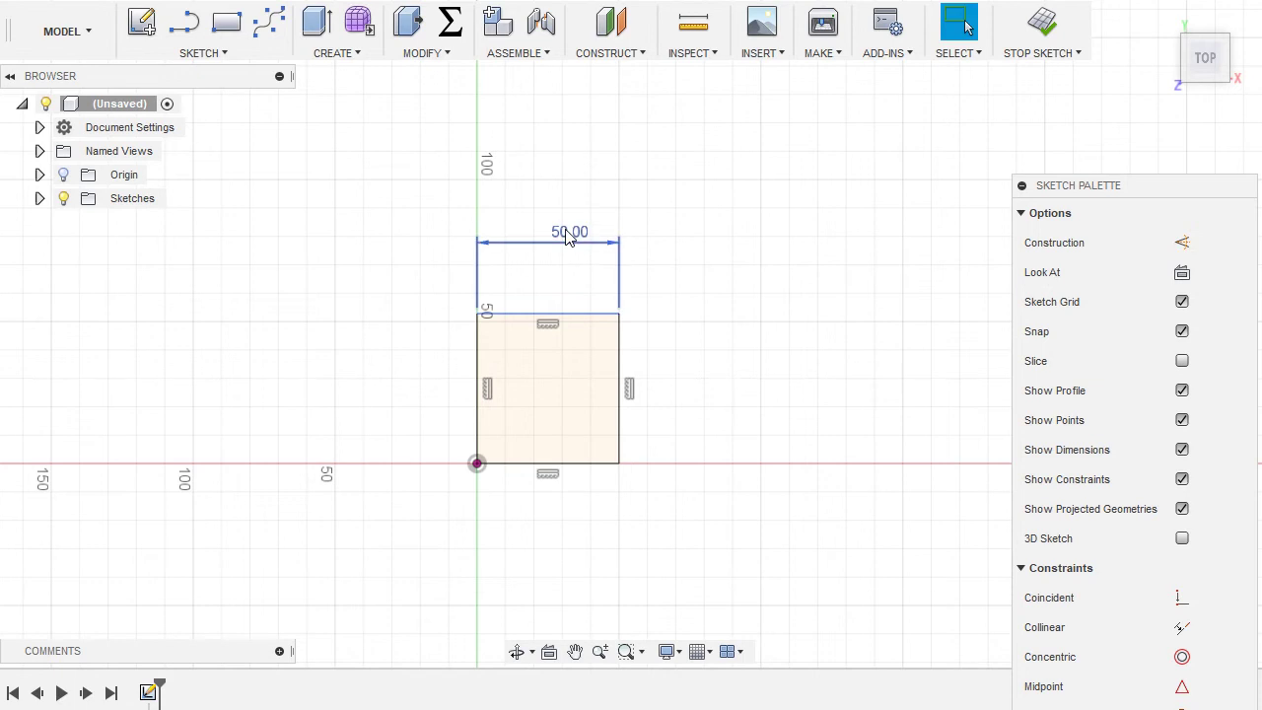
{"action": "key", "text": "d"}
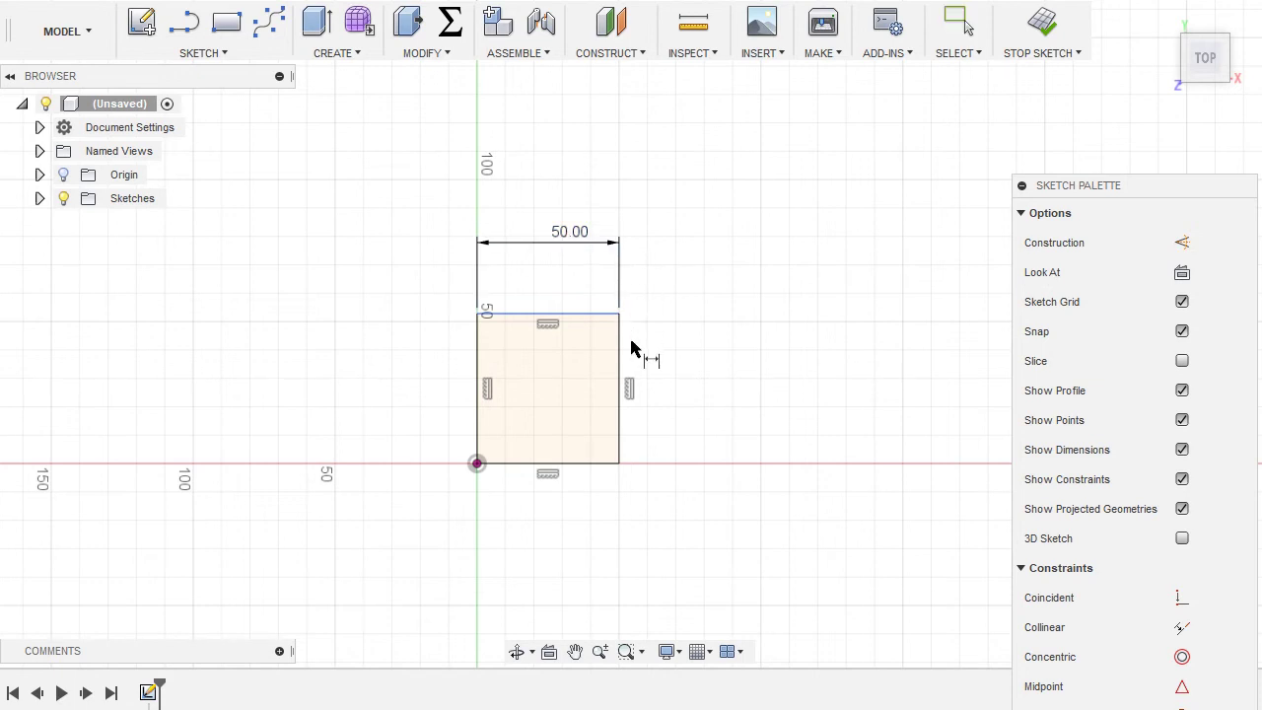
{"action": "left_click", "coordinate": [621, 357]}
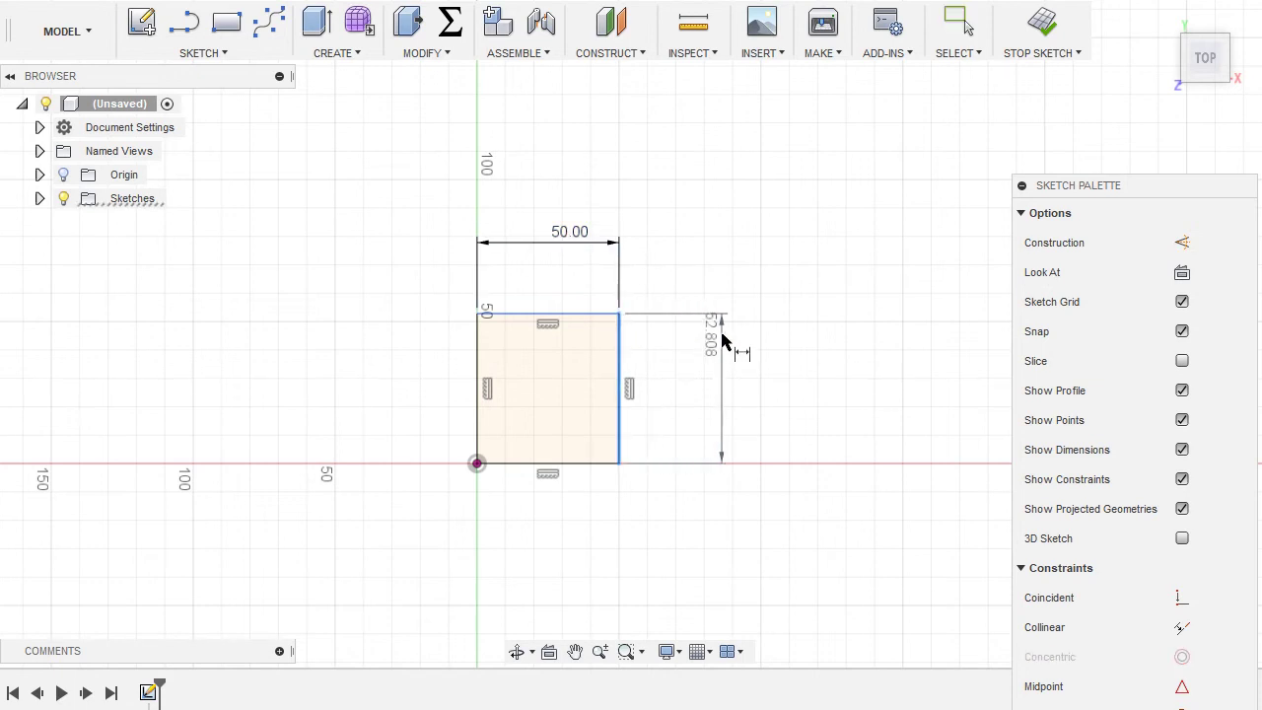
{"action": "left_click", "coordinate": [704, 228]}
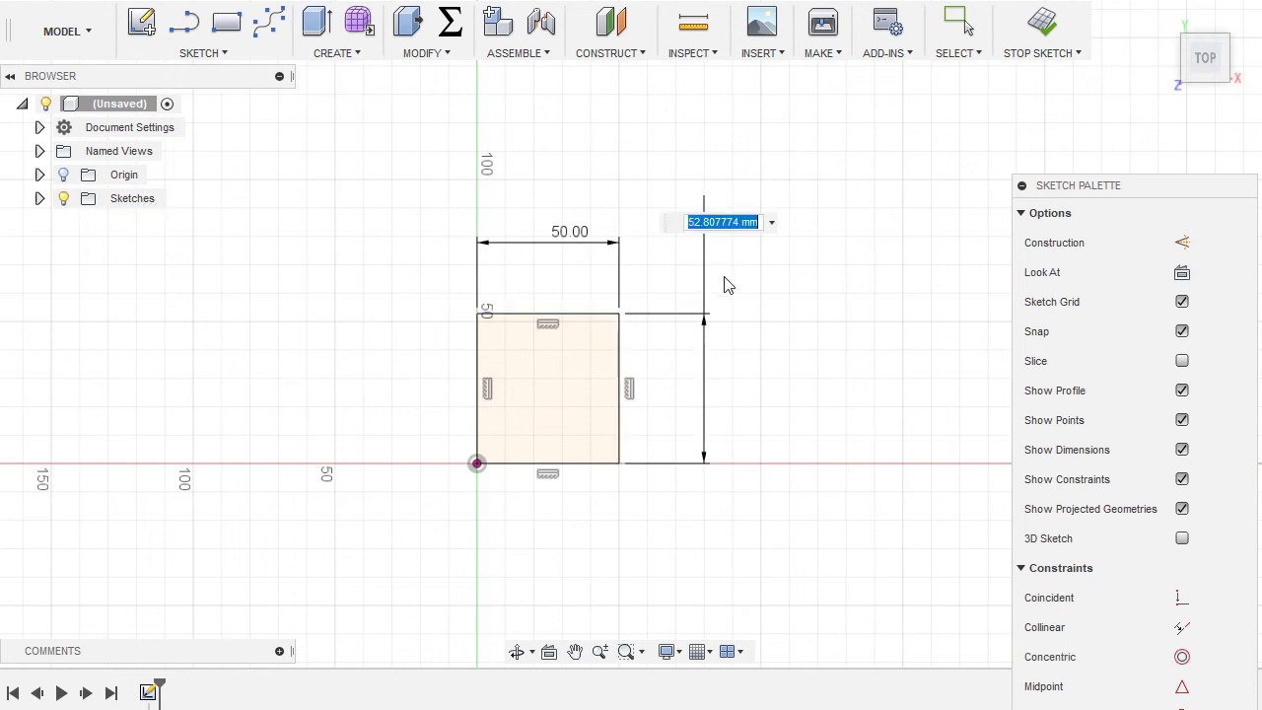
{"action": "type", "text": "60"}
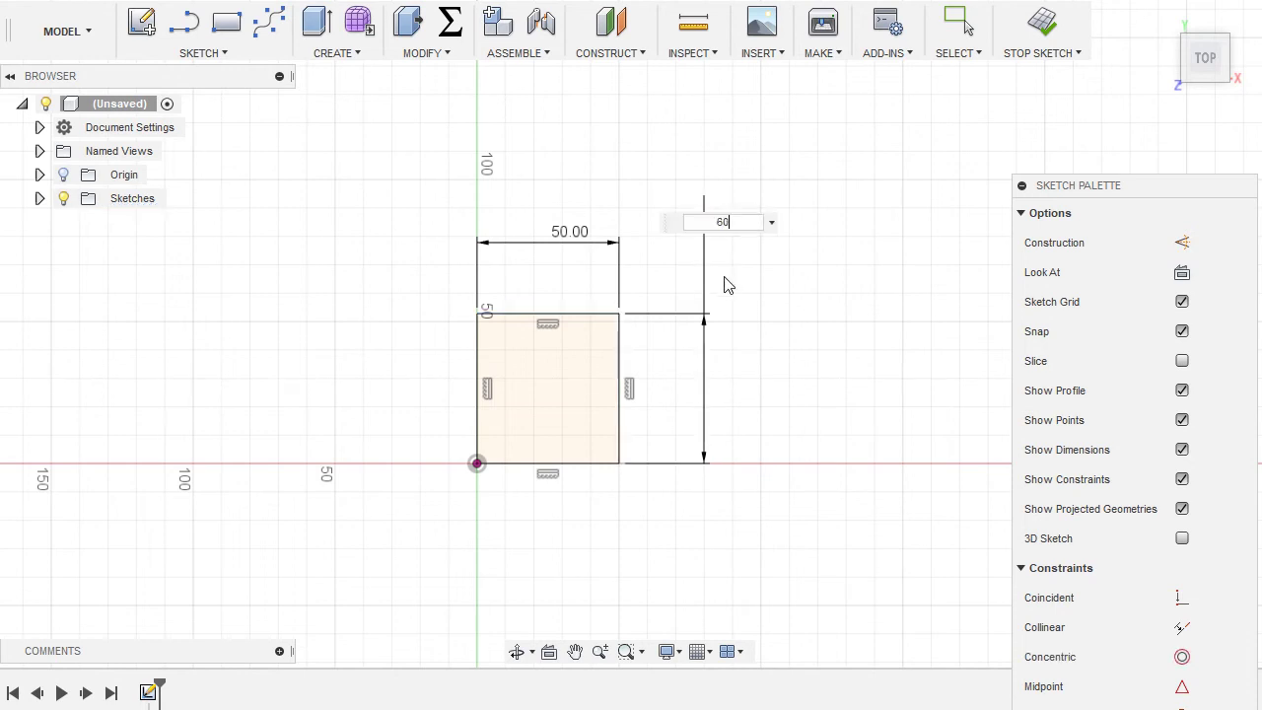
{"action": "key", "text": "Return"}
{"action": "key", "text": "Escape"}
- Reposition the width and height dimensions so they sit clear of the rectangle, and test whether its edges still move
{"action": "left_click_drag", "start_coordinate": [694, 207], "coordinate": [696, 383]}
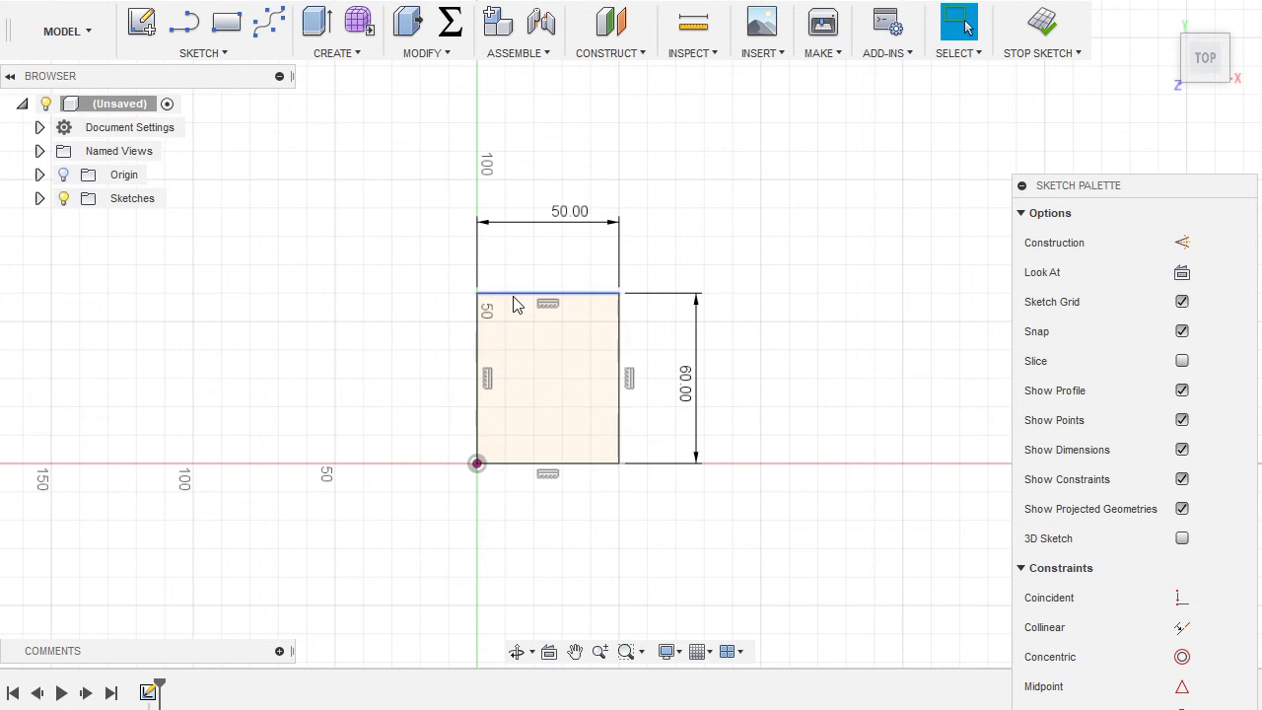
{"action": "left_click", "coordinate": [619, 335]}
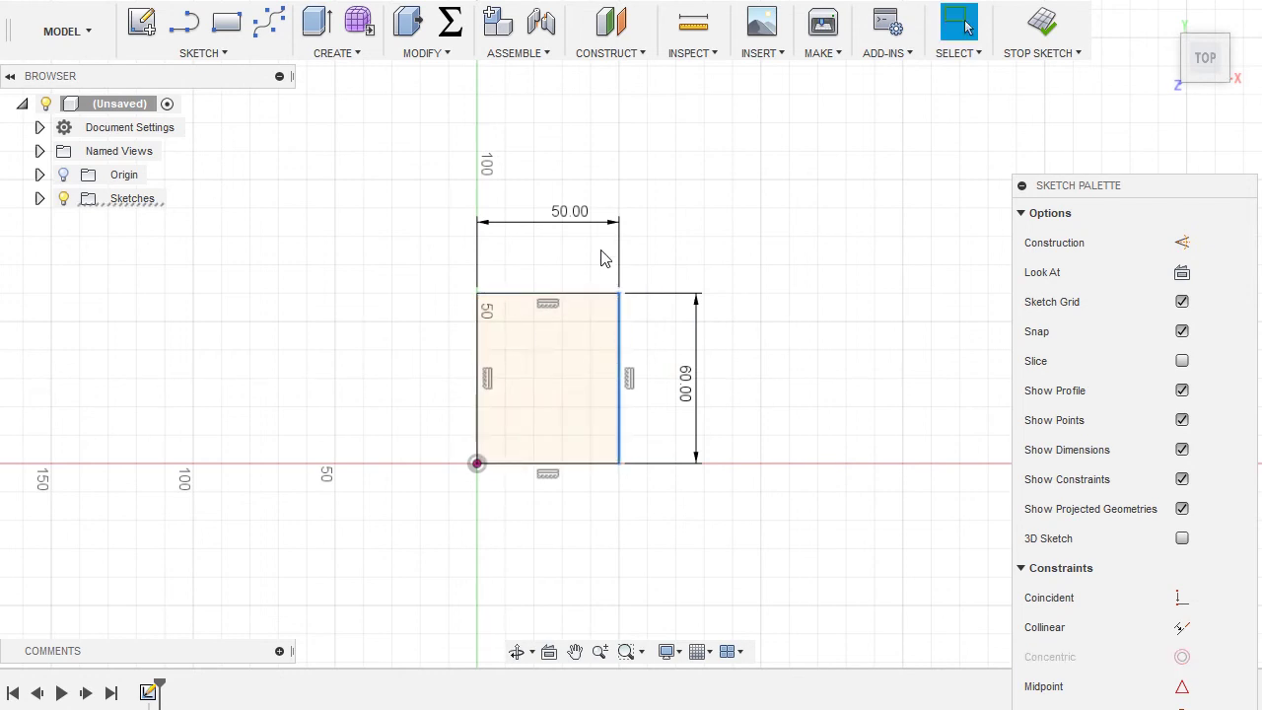
{"action": "mouse_move", "coordinate": [558, 223]}
{"action": "left_mouse_down"}
{"action": "mouse_move", "coordinate": [559, 239]}
{"action": "mouse_move", "coordinate": [571, 233]}
{"action": "left_mouse_up"}
{"action": "left_click_drag", "start_coordinate": [584, 292], "coordinate": [589, 270]}
{"action": "left_click_drag", "start_coordinate": [695, 367], "coordinate": [721, 245]}
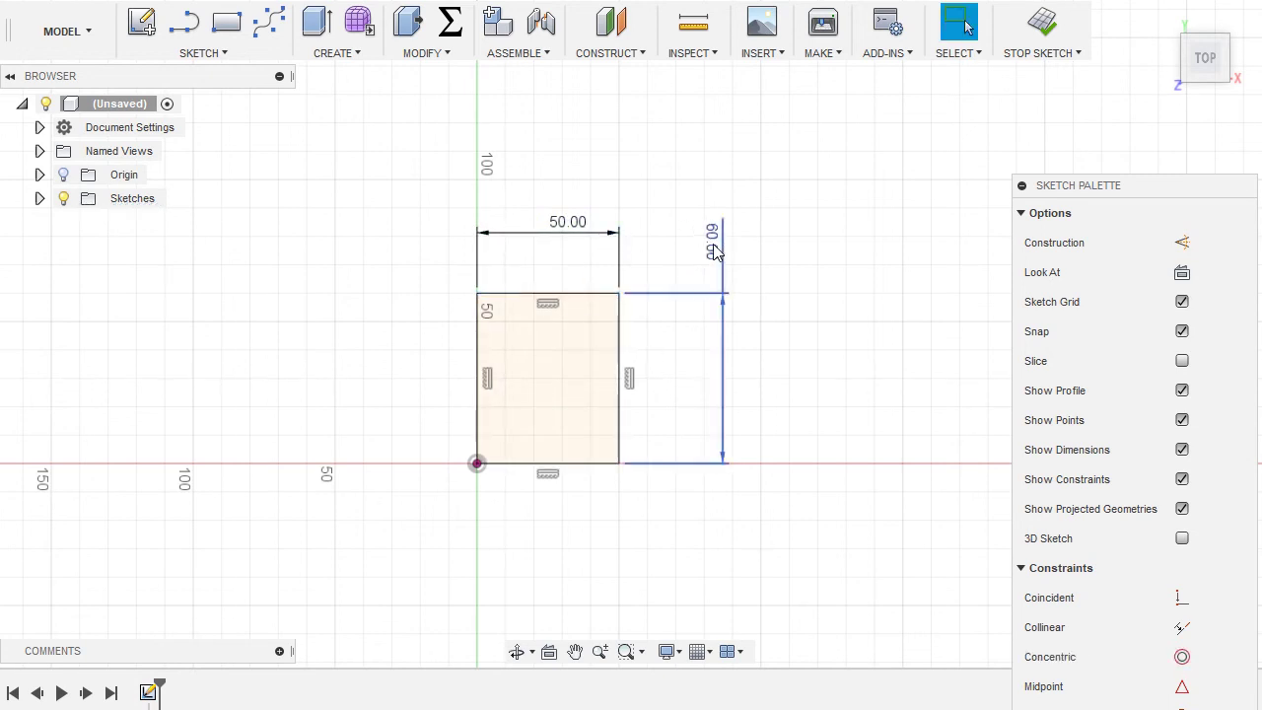
- Set the rectangle's height dimension to 80 mm
{"action": "double_click", "coordinate": [721, 244]}
{"action": "type", "text": "80"}
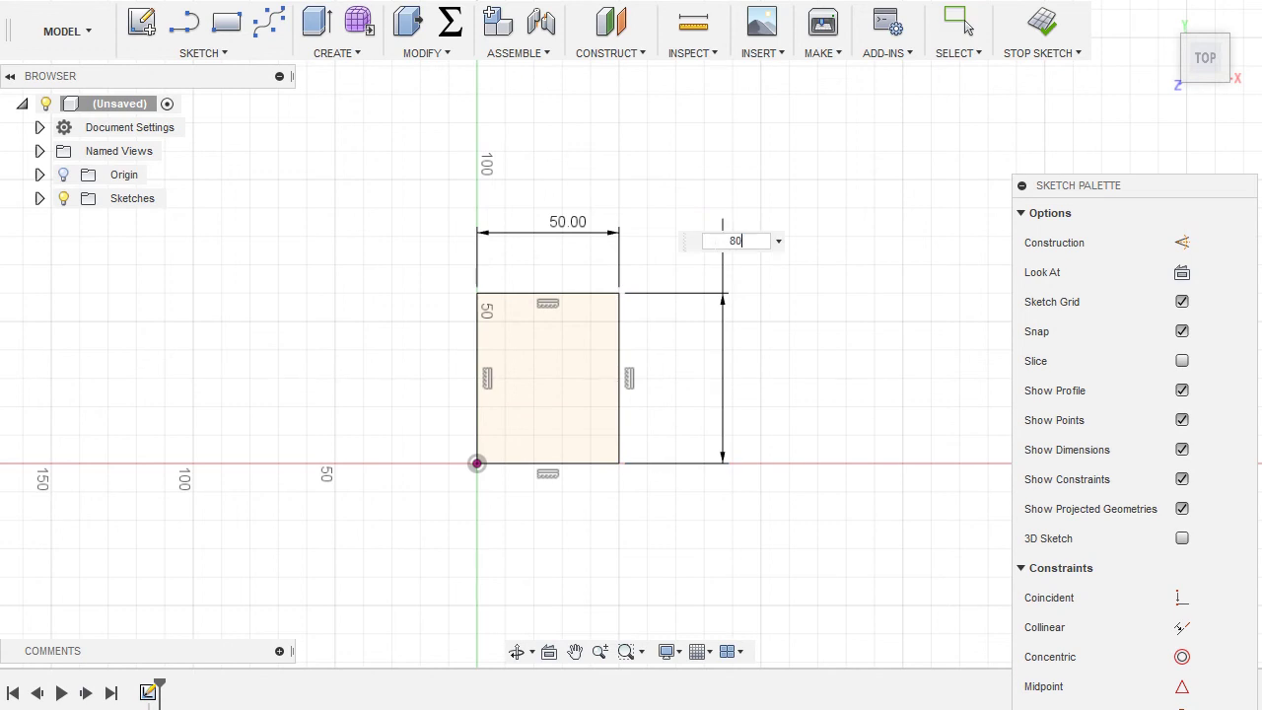
{"action": "key", "text": "Return"}
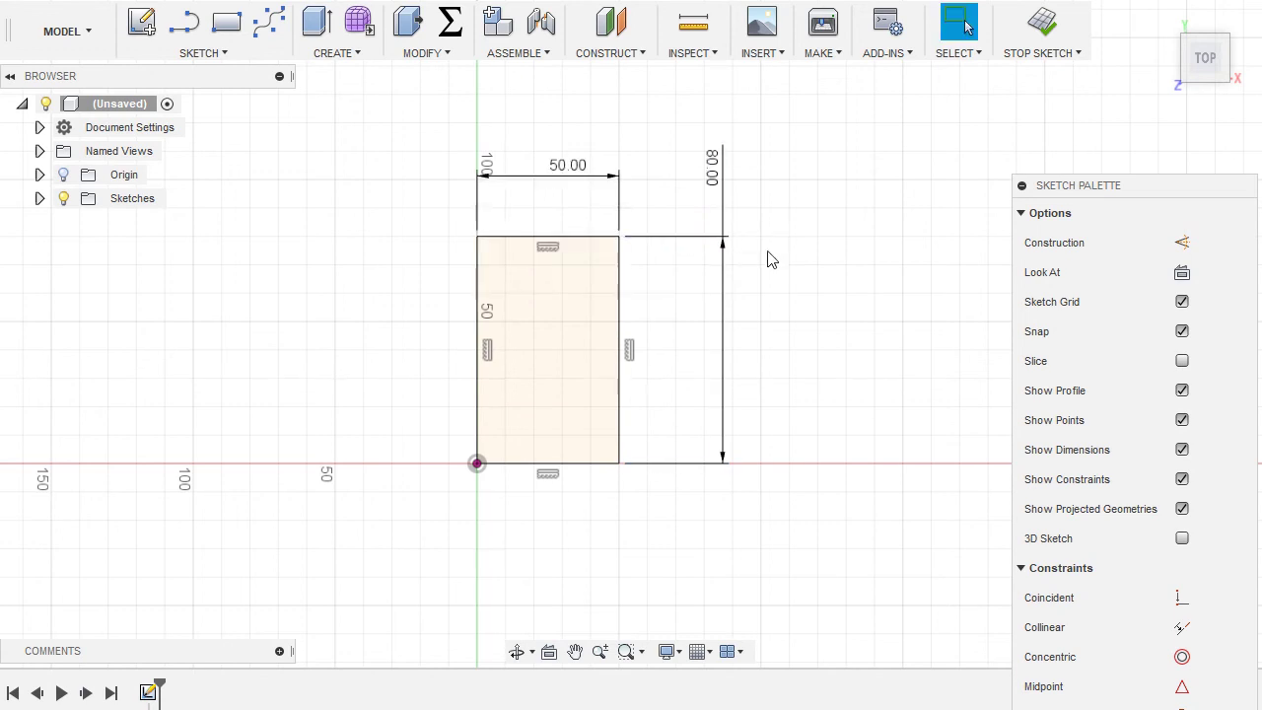
- Finish the rectangle sketch and return to an angled 3D view of the profile
{"action": "mouse_move", "coordinate": [1093, 191]}
{"action": "left_mouse_down"}
{"action": "mouse_move", "coordinate": [1064, 50]}
{"action": "mouse_move", "coordinate": [1079, 29]}
{"action": "mouse_move", "coordinate": [1096, 116]}
{"action": "left_mouse_up"}
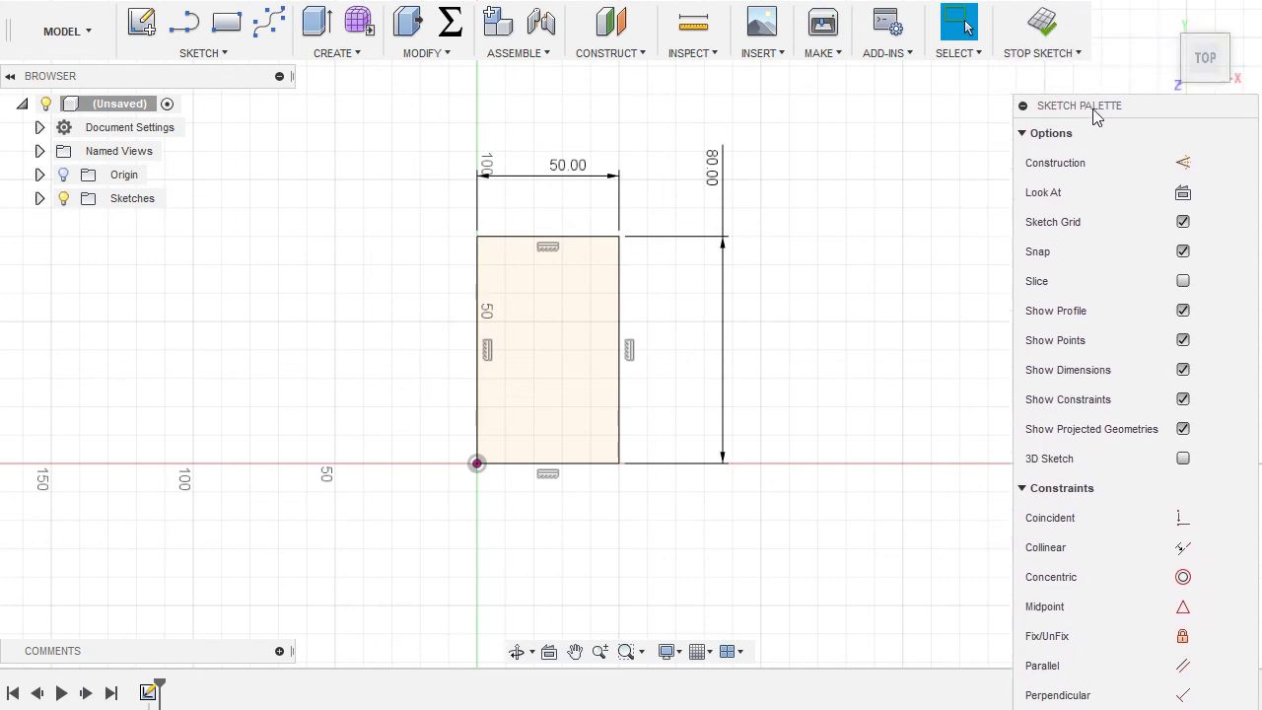
{"action": "left_click", "coordinate": [1038, 36]}
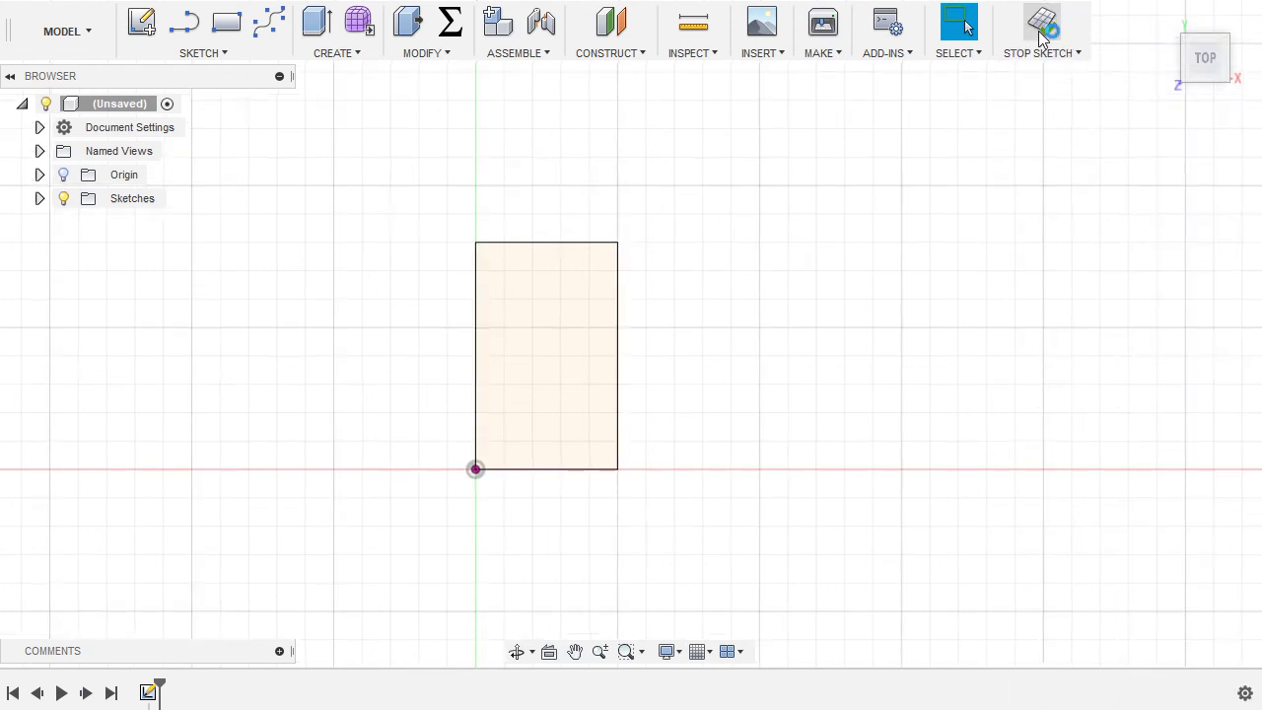
{"action": "middle_click_drag", "start_coordinate": [690, 348], "coordinate": [642, 260], "text": "shift"}
{"action": "middle_click_drag", "start_coordinate": [693, 378], "coordinate": [730, 331]}
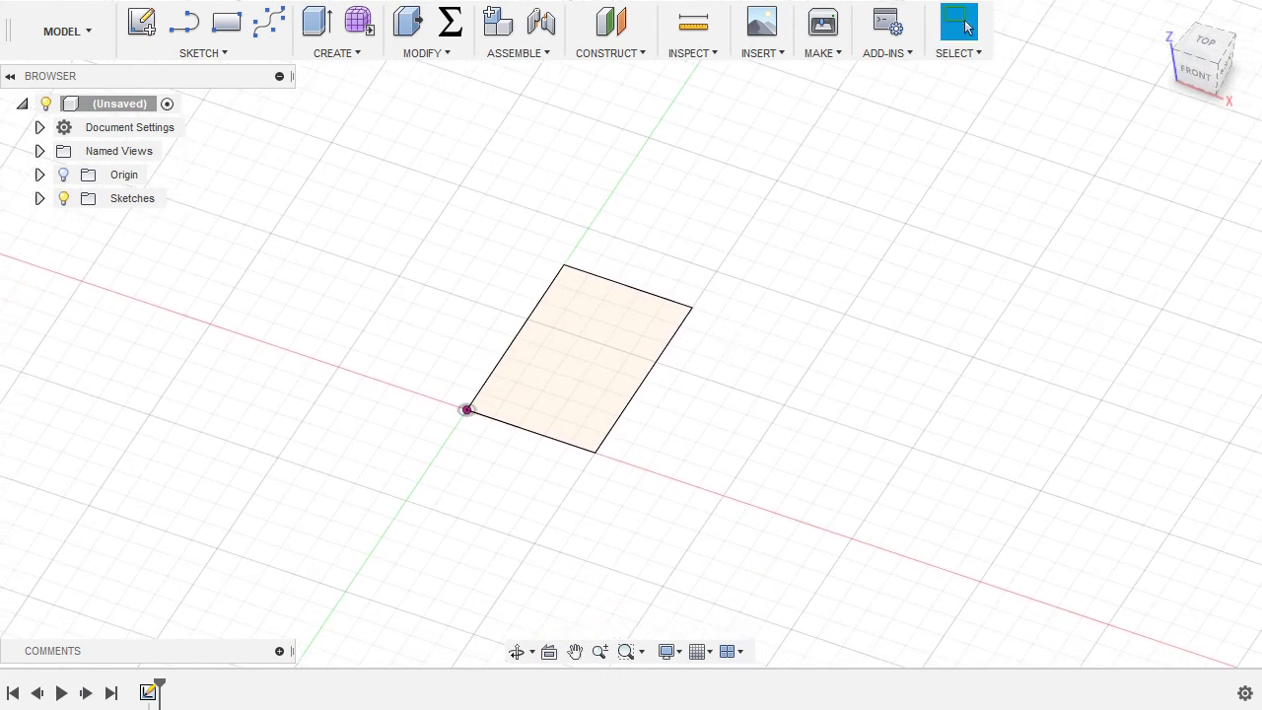